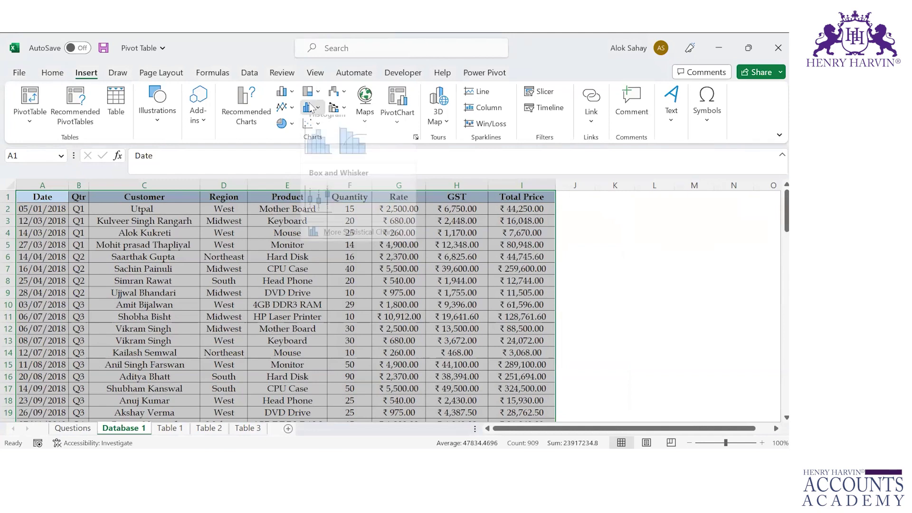
click(328, 159)
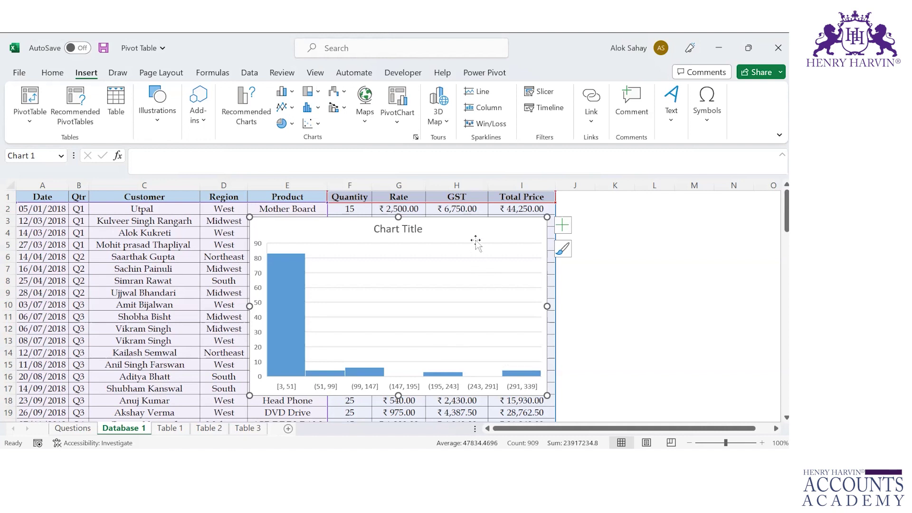
right_click(472, 222)
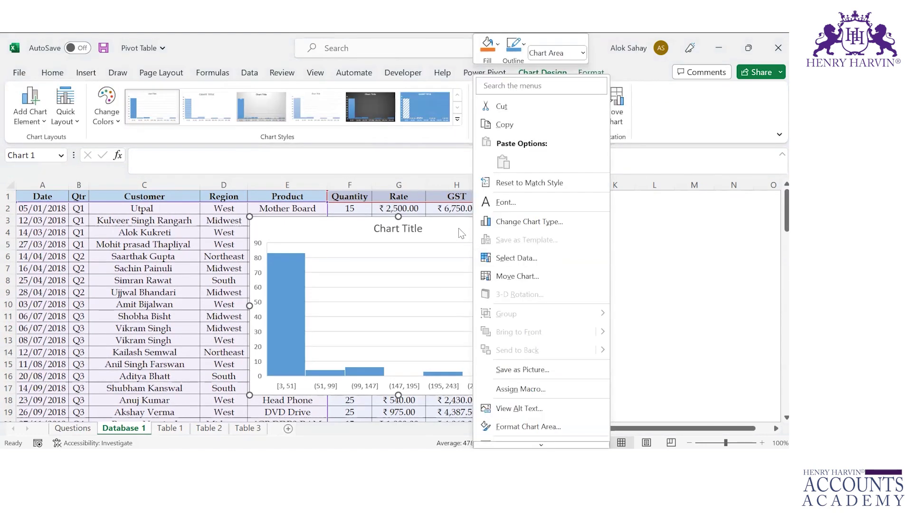
click(459, 228)
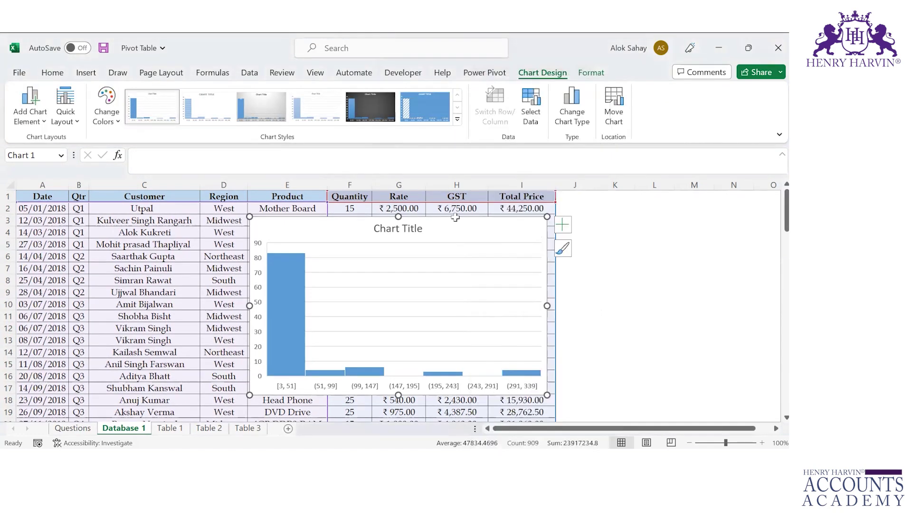
key(Delete)
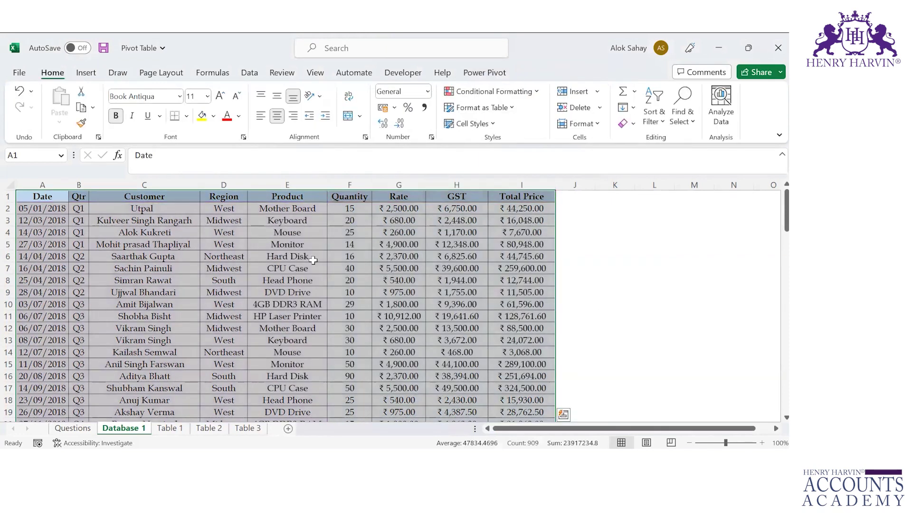
Create a PivotTable on a new worksheet from the Database 1 range A1:I101.
click(86, 72)
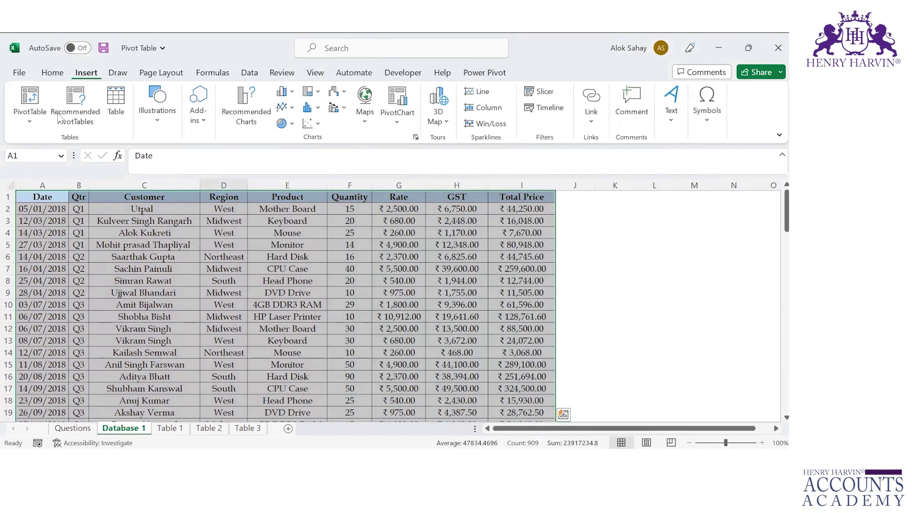
click(28, 104)
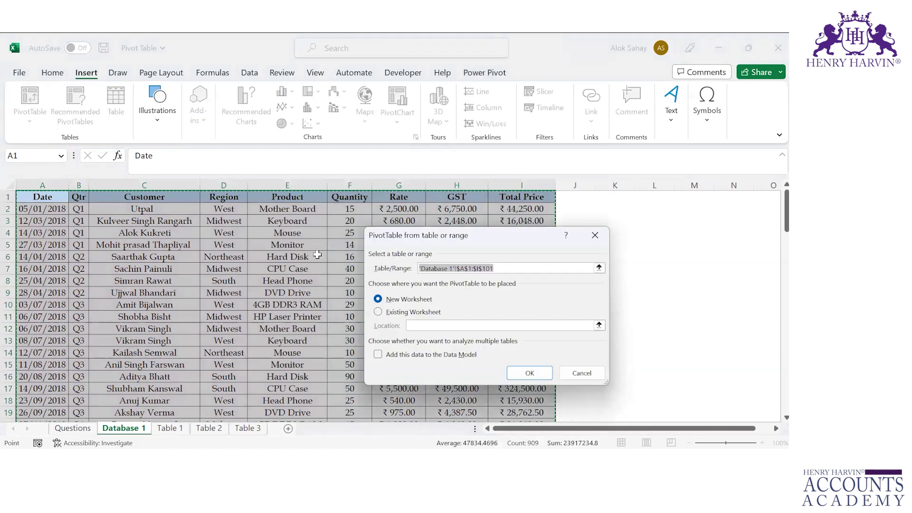
click(530, 373)
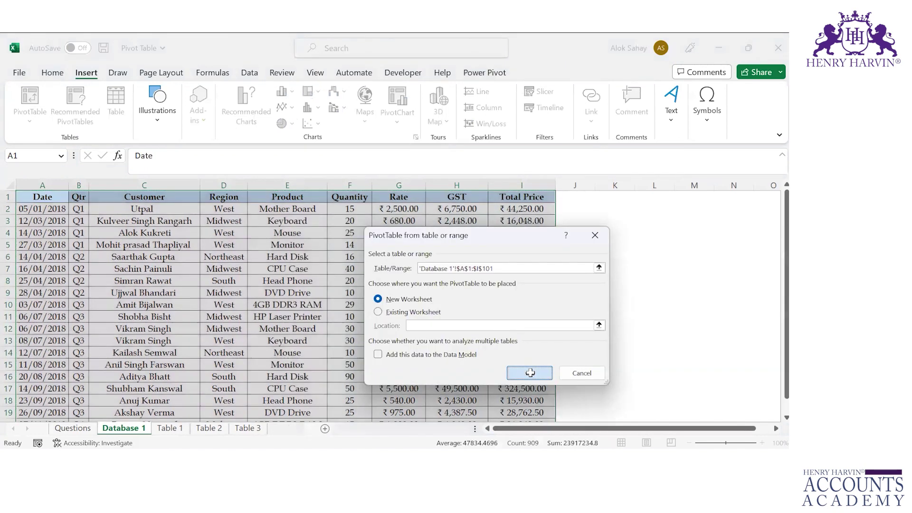
Compare the pivot layout requested on the Questions sheet with the Database 1 columns and the empty PivotTable.
click(66, 429)
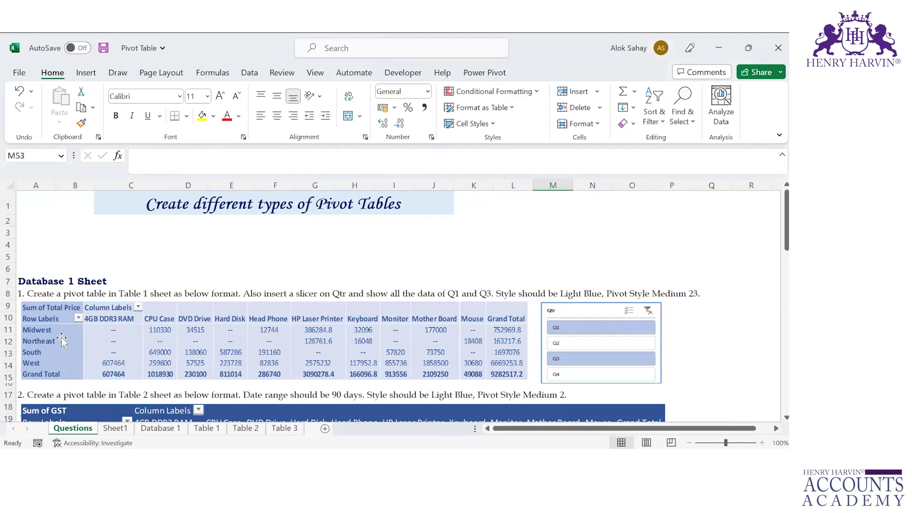
click(116, 428)
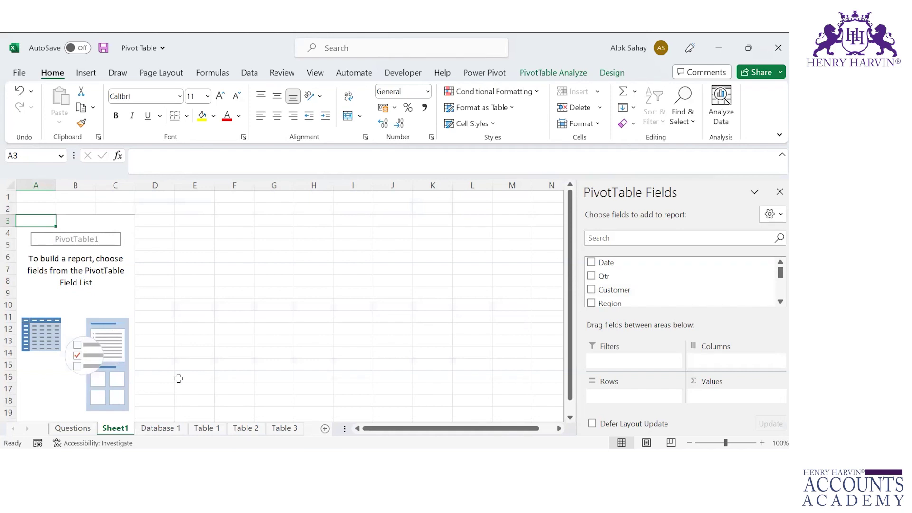
click(80, 429)
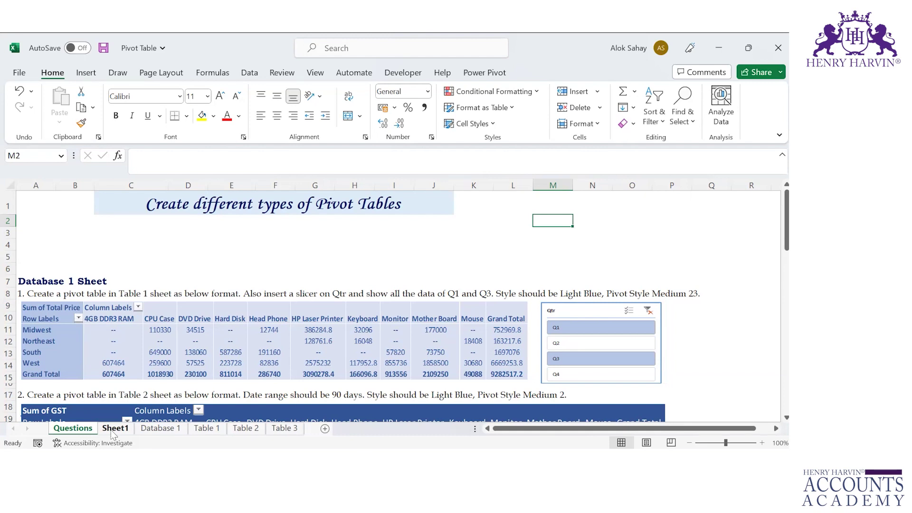
click(157, 428)
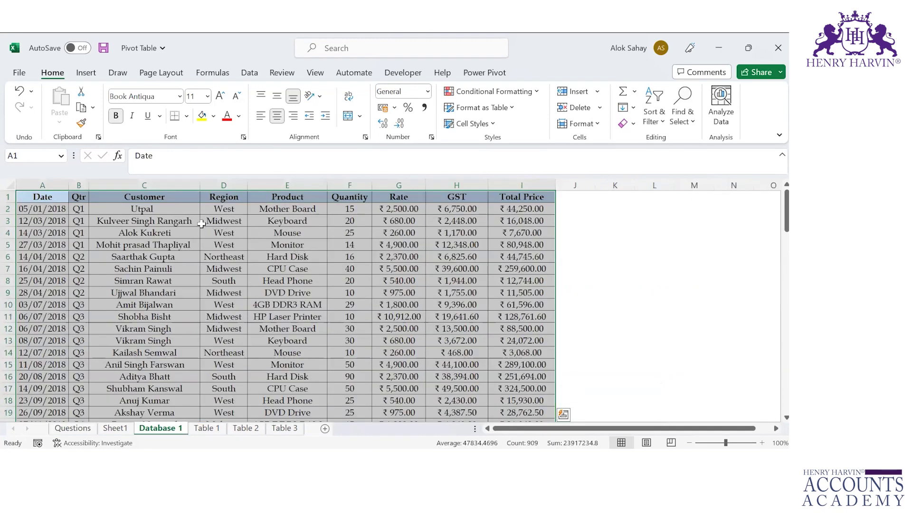
click(85, 430)
click(115, 430)
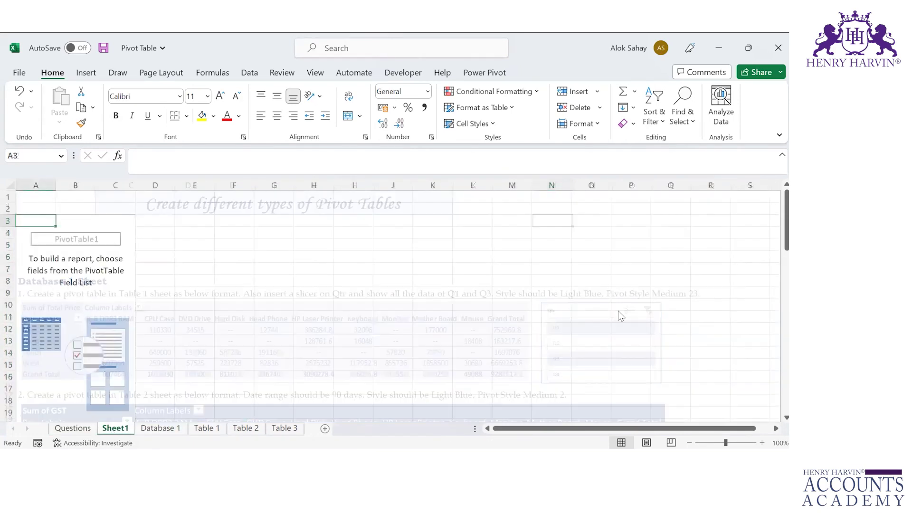
Build the PivotTable with Region as rows, Product as columns and the sum of Total Price as values.
scroll(591, 291, down, 2)
click(592, 287)
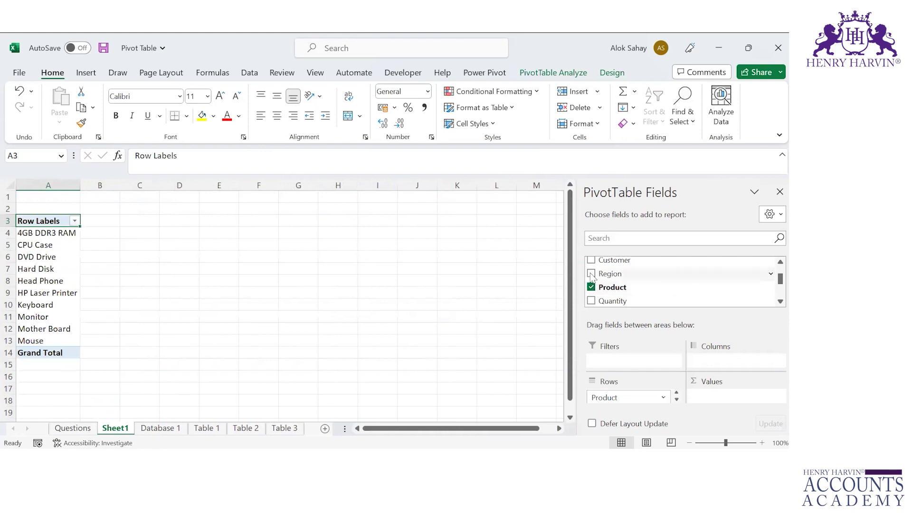
click(591, 275)
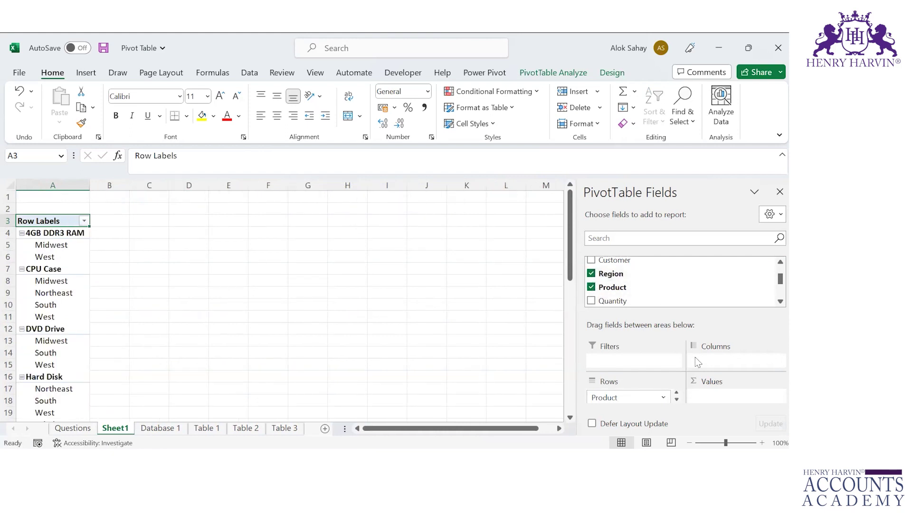
drag(627, 397, 711, 366)
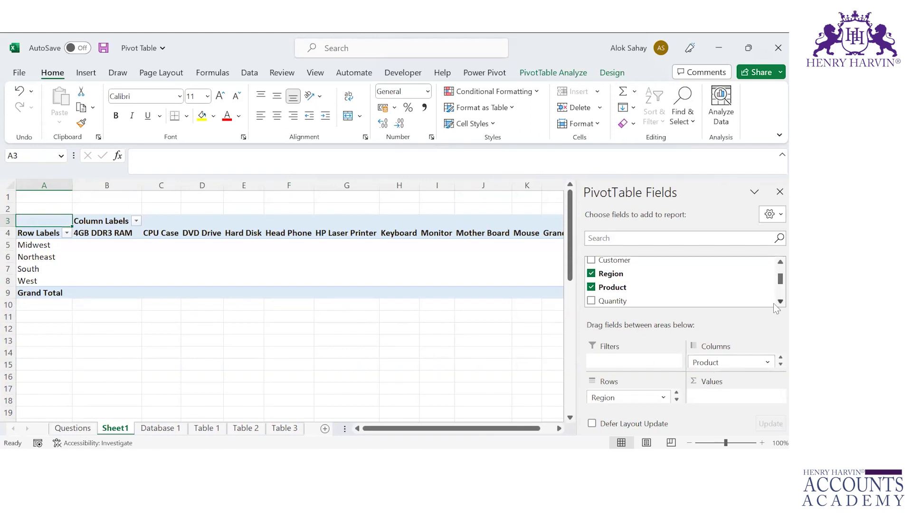
scroll(773, 301, down, 3)
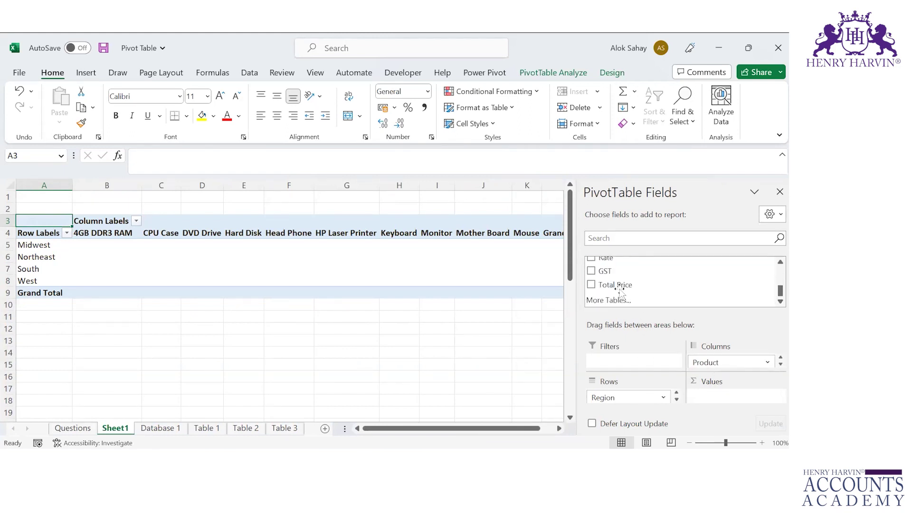
click(592, 285)
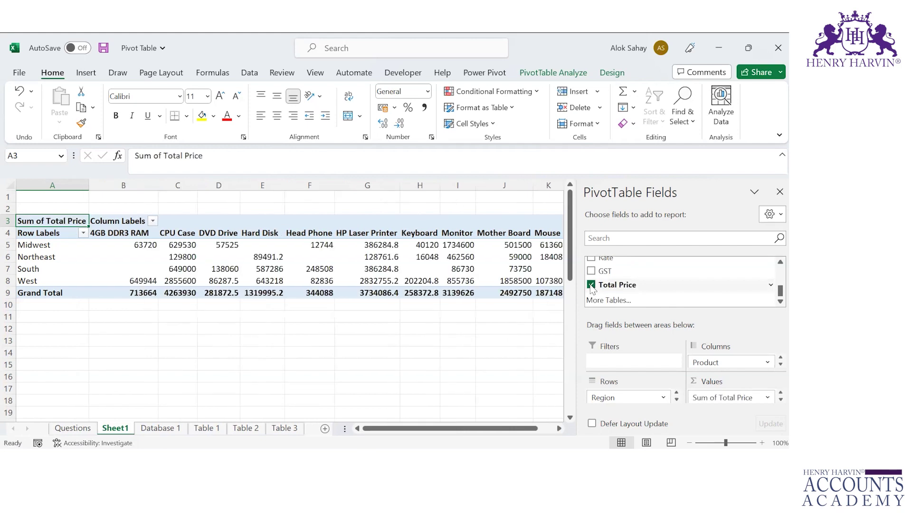
Give the Sum of Total Price field the Accounting number format with two decimal places and no currency symbol.
click(767, 397)
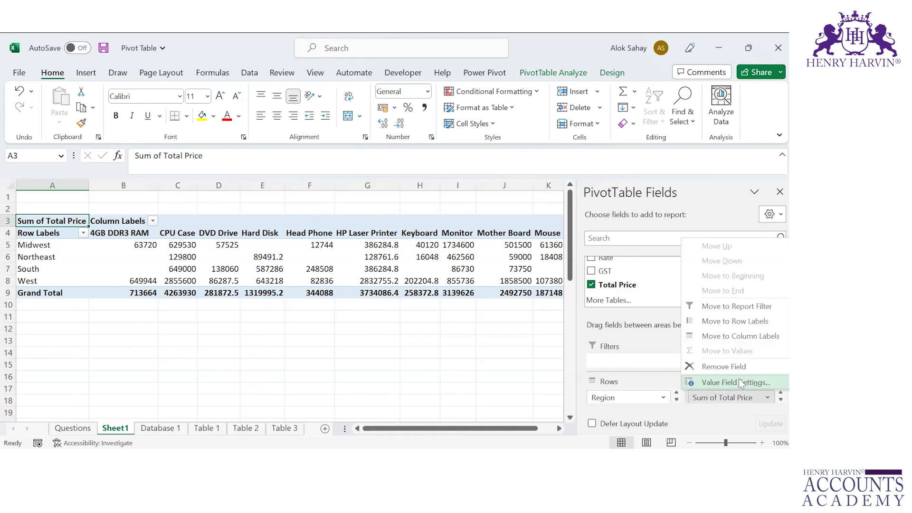
click(739, 381)
click(412, 375)
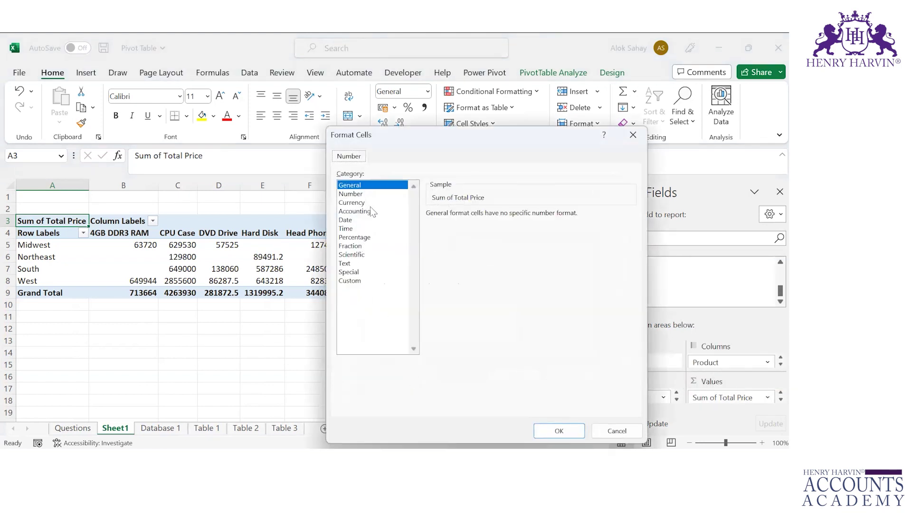
click(370, 210)
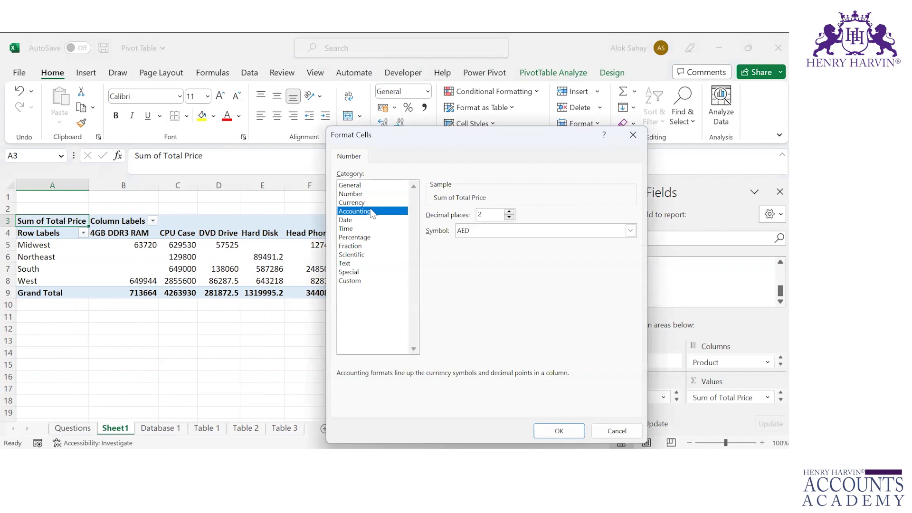
click(630, 231)
click(560, 233)
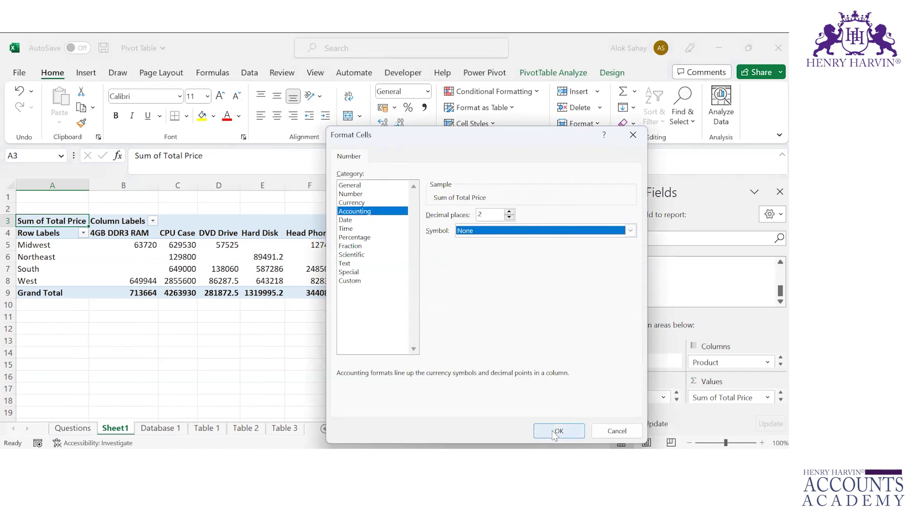
click(553, 431)
click(515, 375)
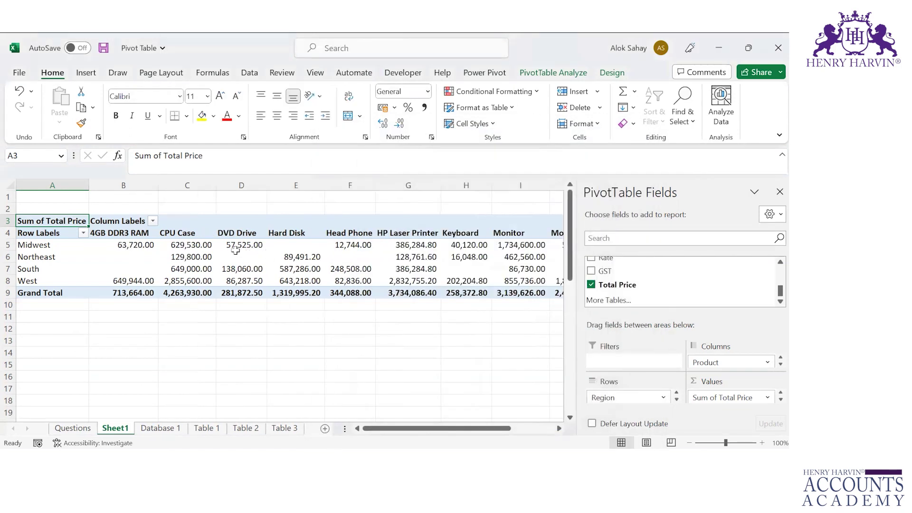
Set the Total Price values in the four region rows to the General number format.
click(137, 245)
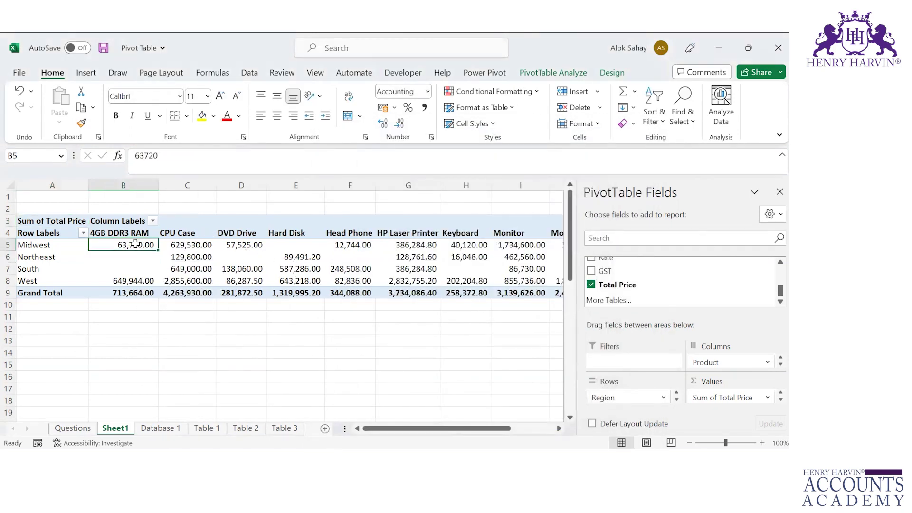
mouse_move(136, 244)
click(768, 398)
click(757, 382)
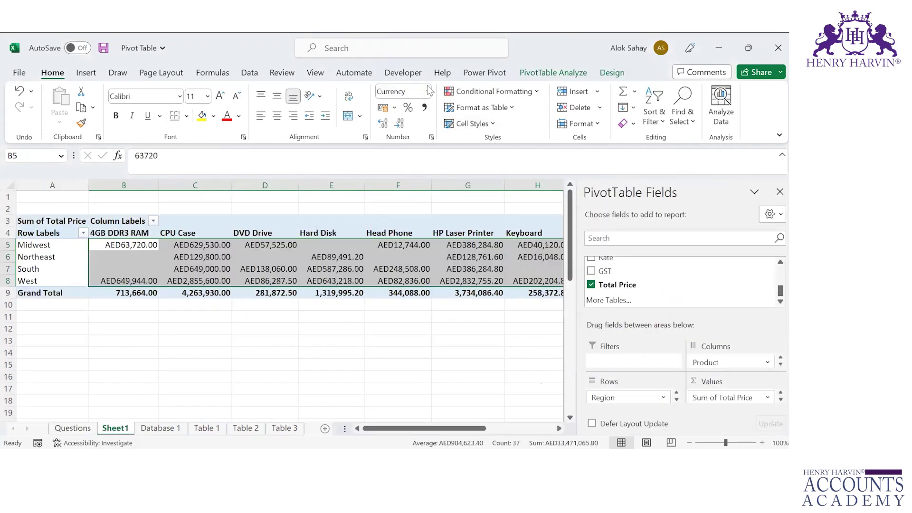
click(428, 91)
click(421, 117)
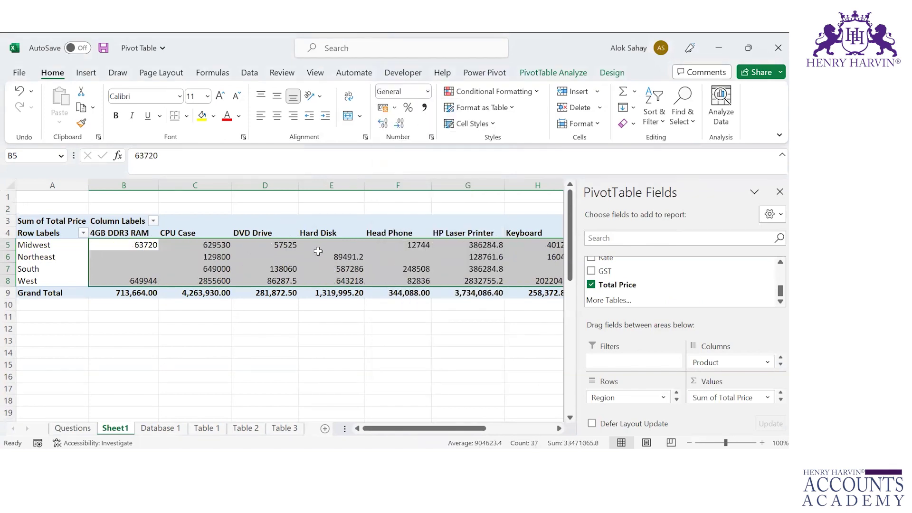
Check the sample table on the Questions sheet and format the region values with thousands separators and two decimals.
mouse_move(318, 251)
key(ctrl+Page_Up)
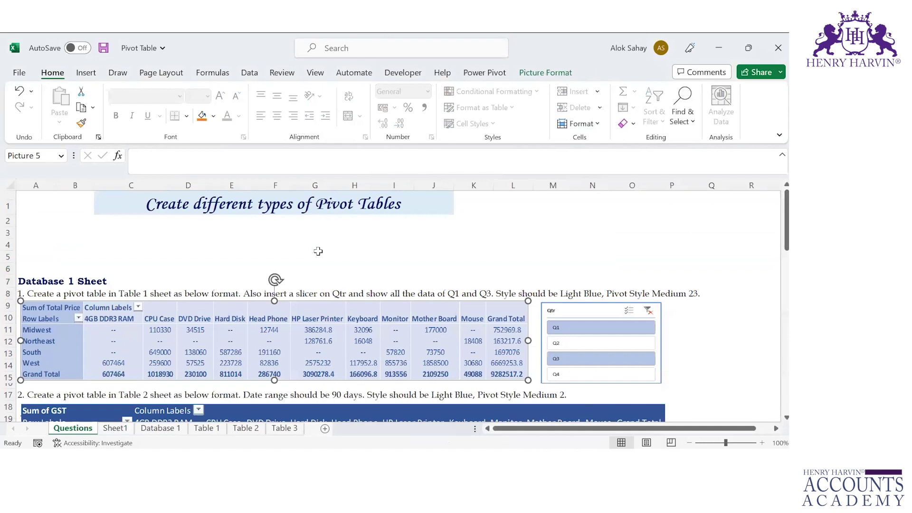
key(ctrl+Page_Down)
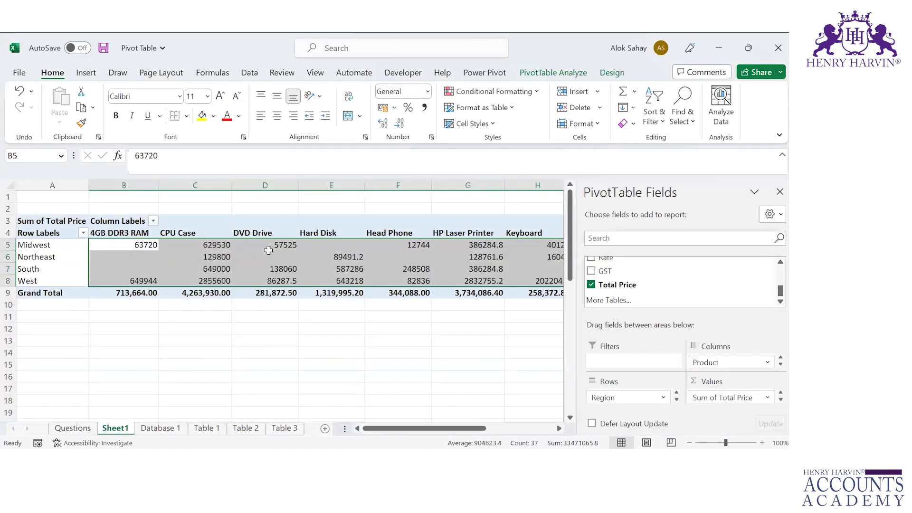
key(ctrl+shift+1)
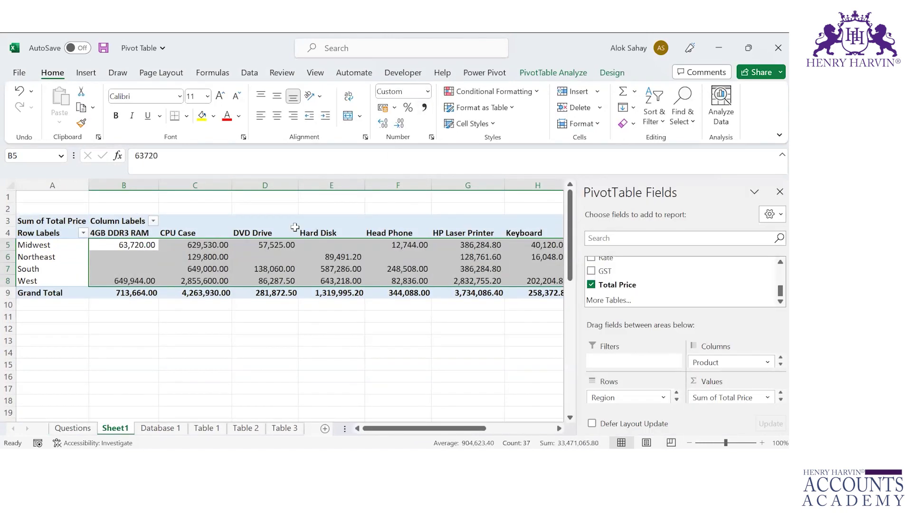
Insert a Clustered Column PivotChart based on the PivotTable.
click(210, 220)
click(190, 242)
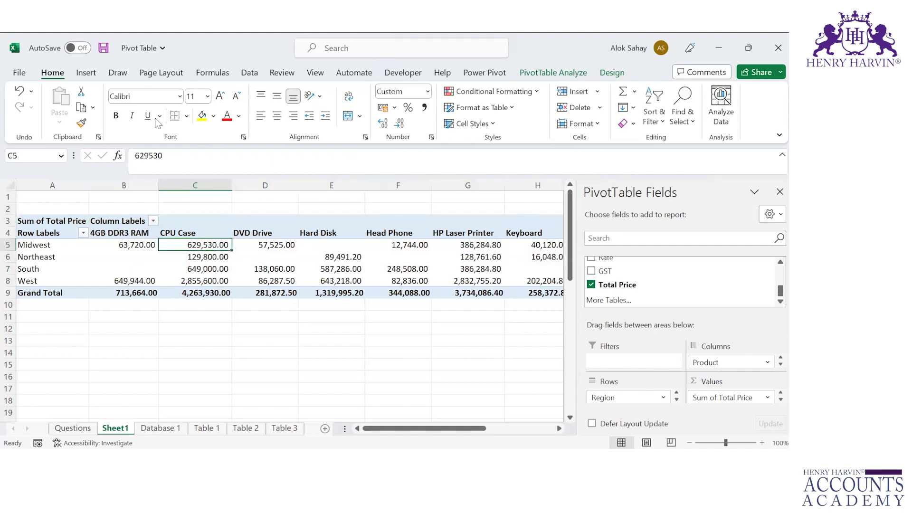
click(88, 75)
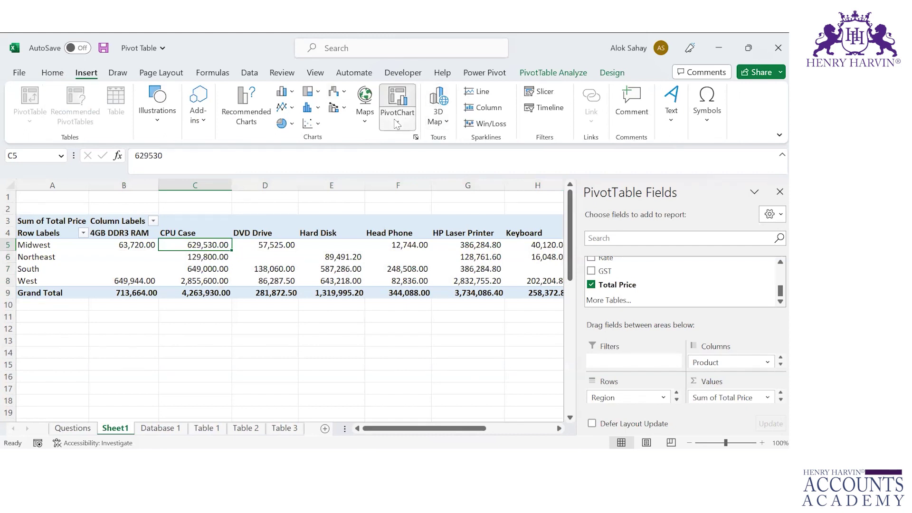
click(397, 122)
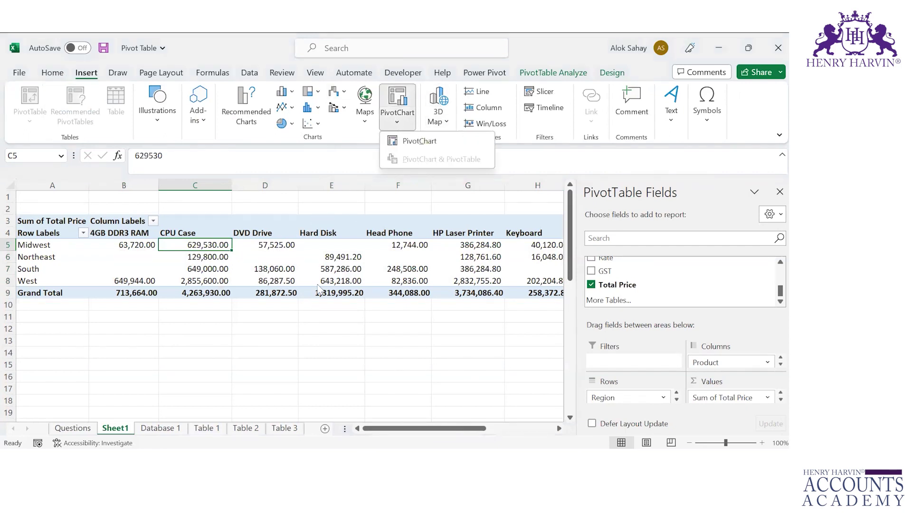
click(418, 142)
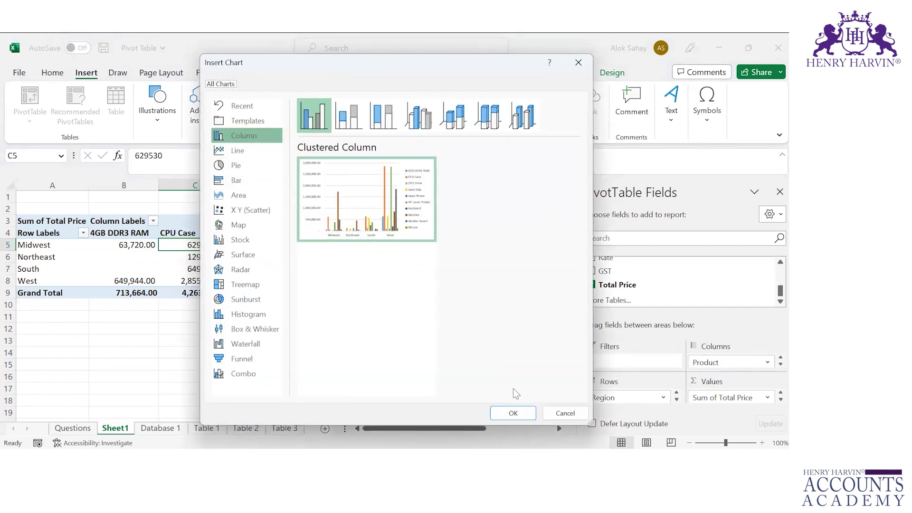
click(513, 413)
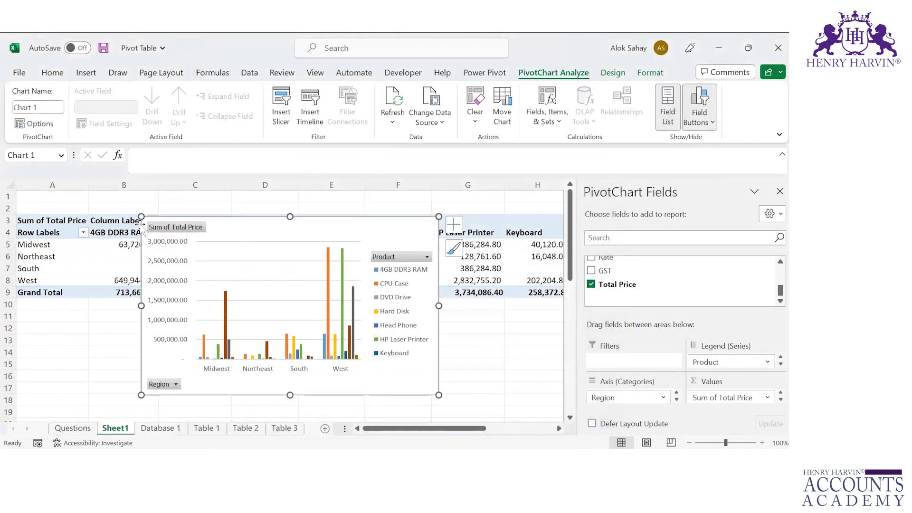
Enlarge the PivotChart to cover about columns B to G and select its HP Laser Printer series.
drag(123, 201, 78, 197)
drag(439, 395, 495, 417)
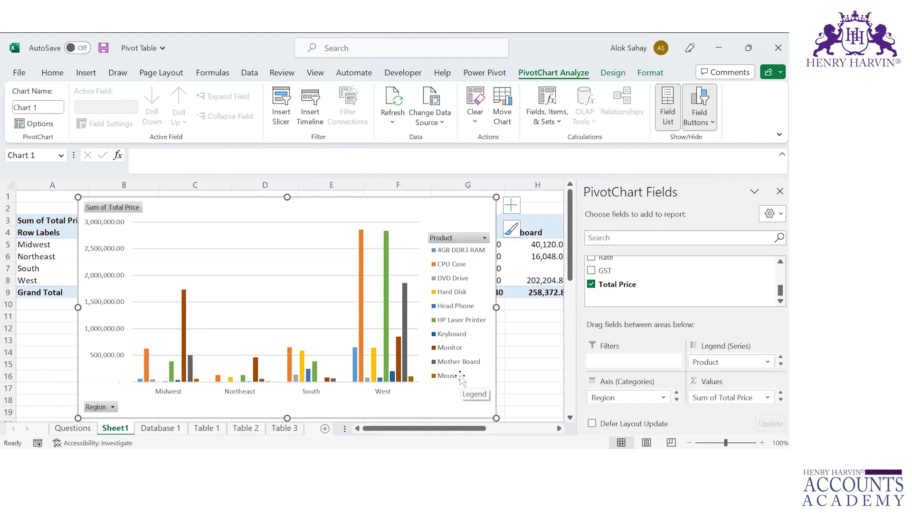
click(172, 373)
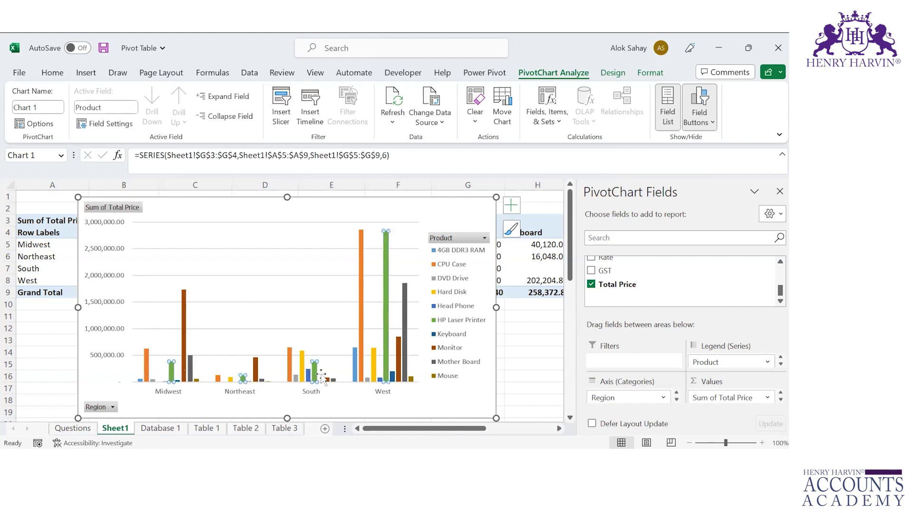
Select the whole PivotChart instead of the single series and set all its text color to red.
click(344, 394)
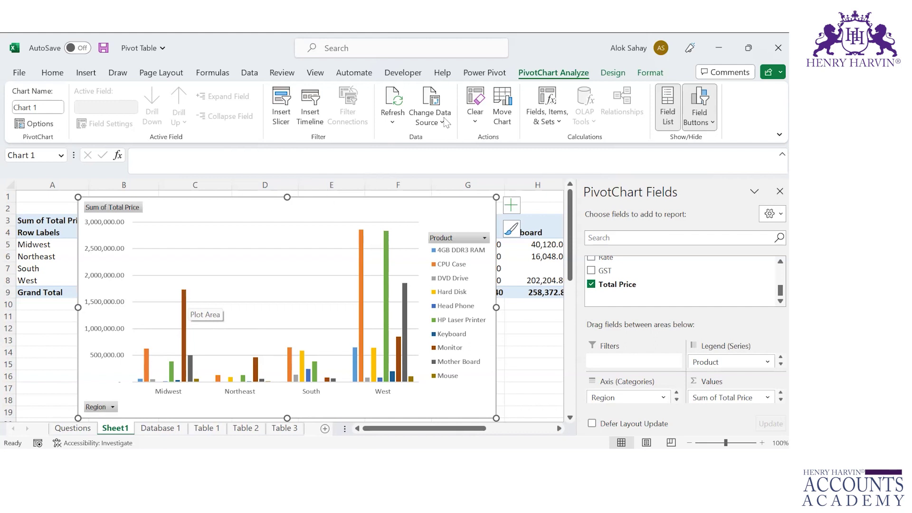
click(618, 78)
click(560, 73)
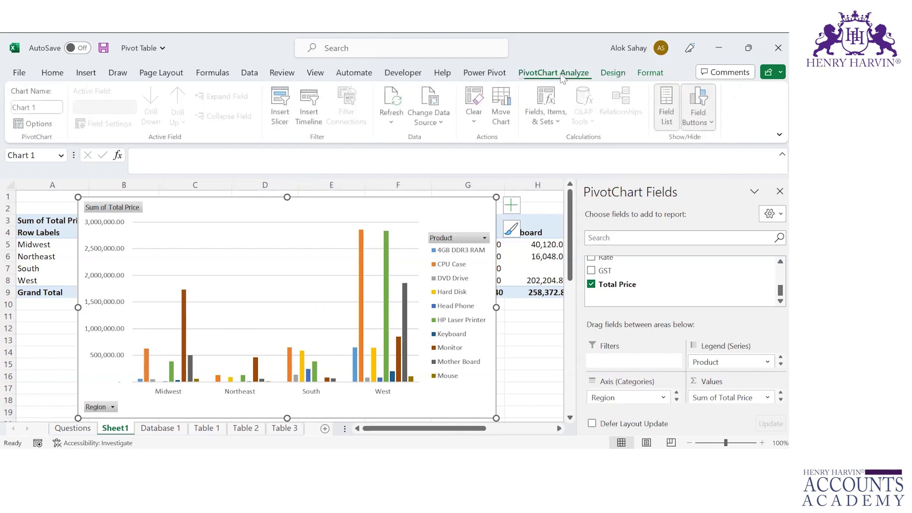
click(612, 76)
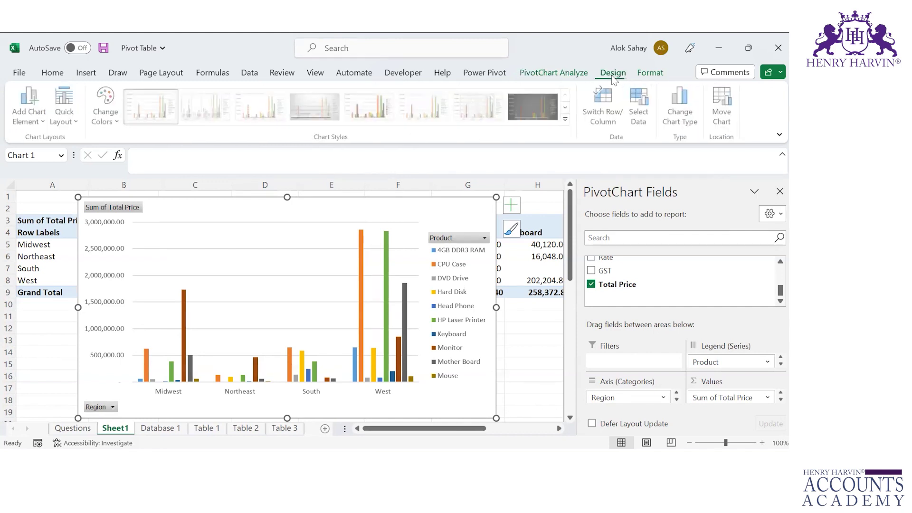
click(650, 76)
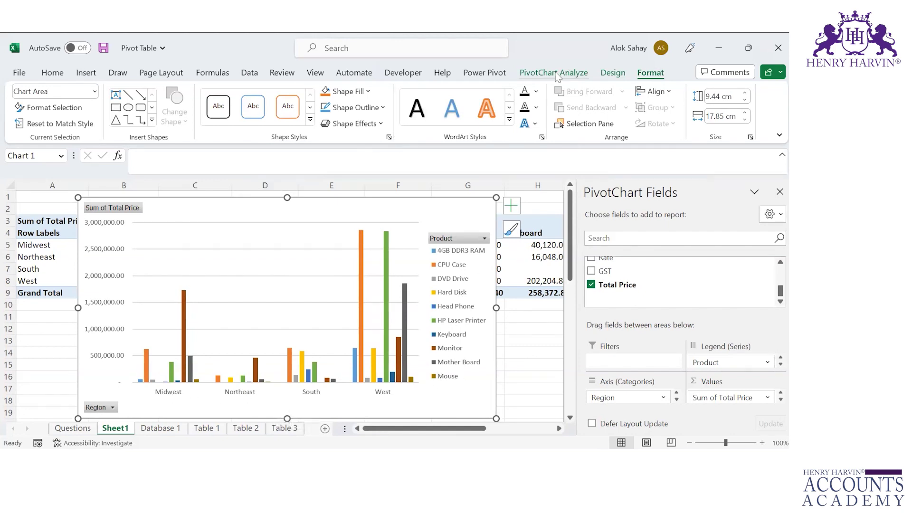
click(536, 93)
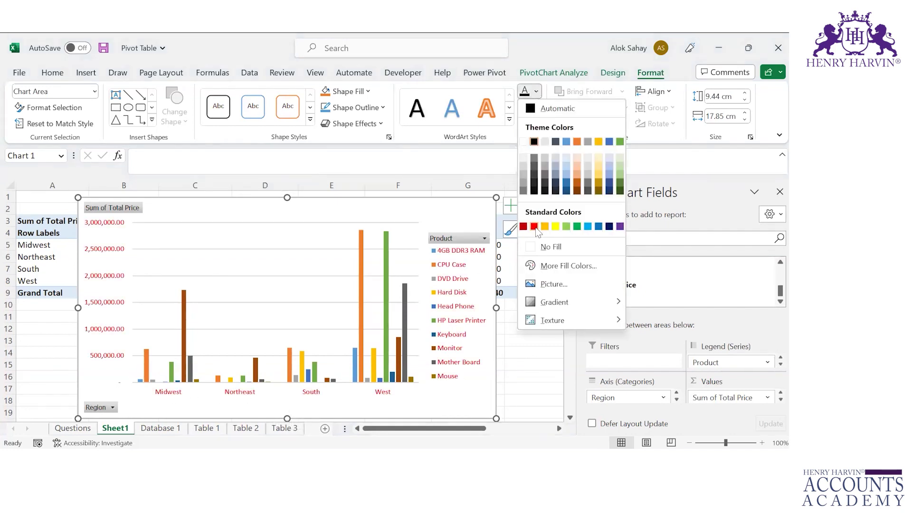
click(534, 227)
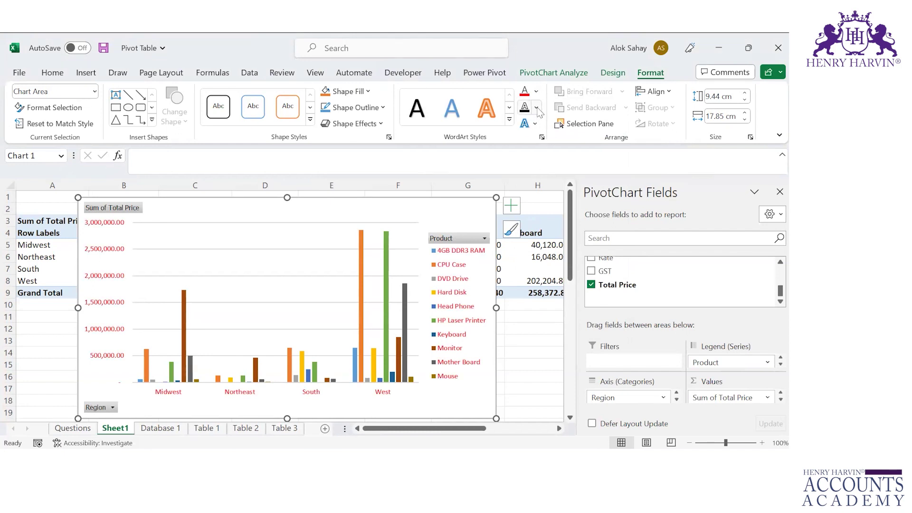
Fill the PivotChart's chart area with a lighter shade of the blue Accent 1 theme color.
click(536, 108)
click(349, 92)
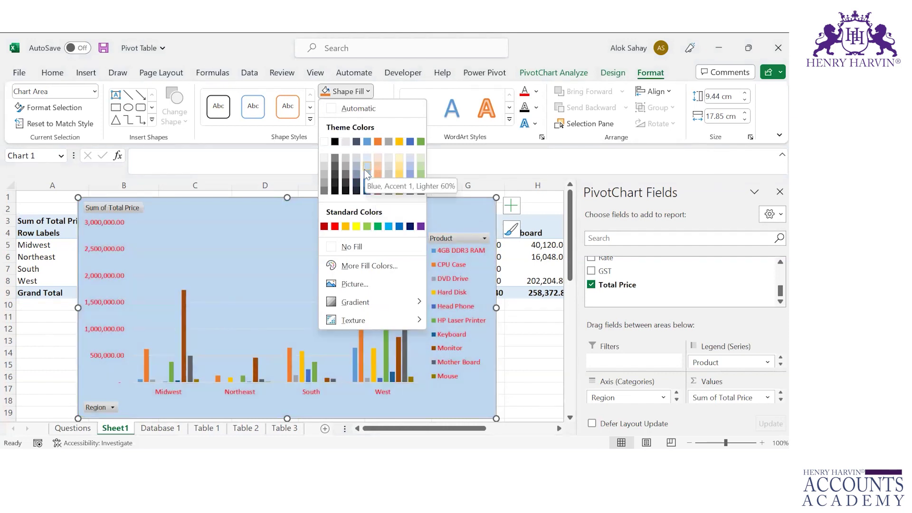
key(Escape)
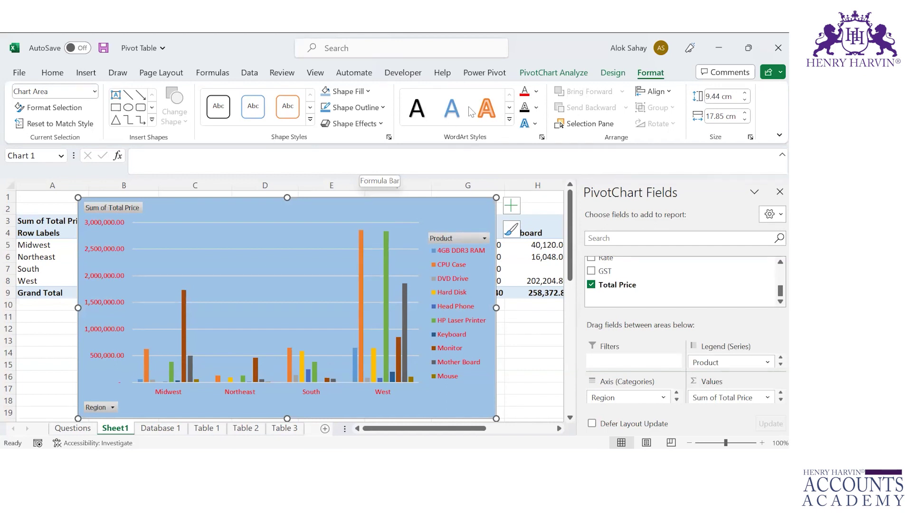
Apply the dark chart style Style 12 to the PivotChart.
click(619, 75)
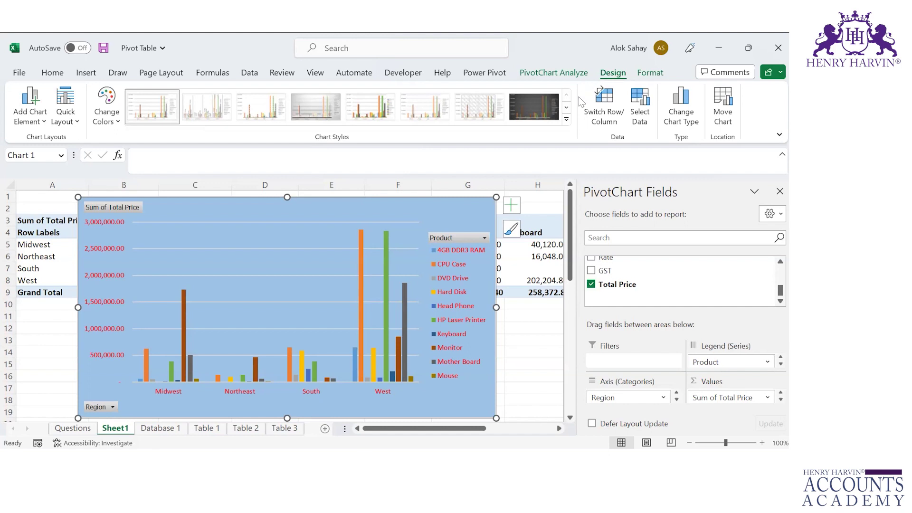
click(566, 119)
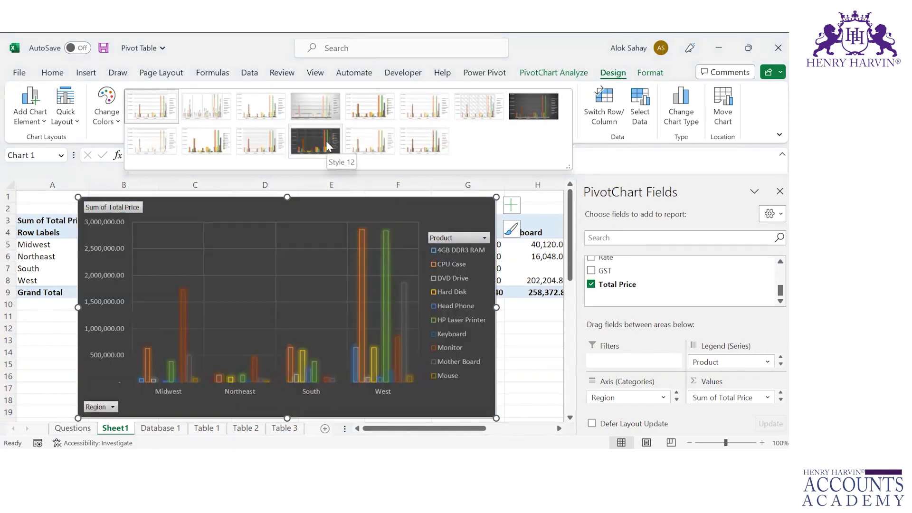
click(326, 141)
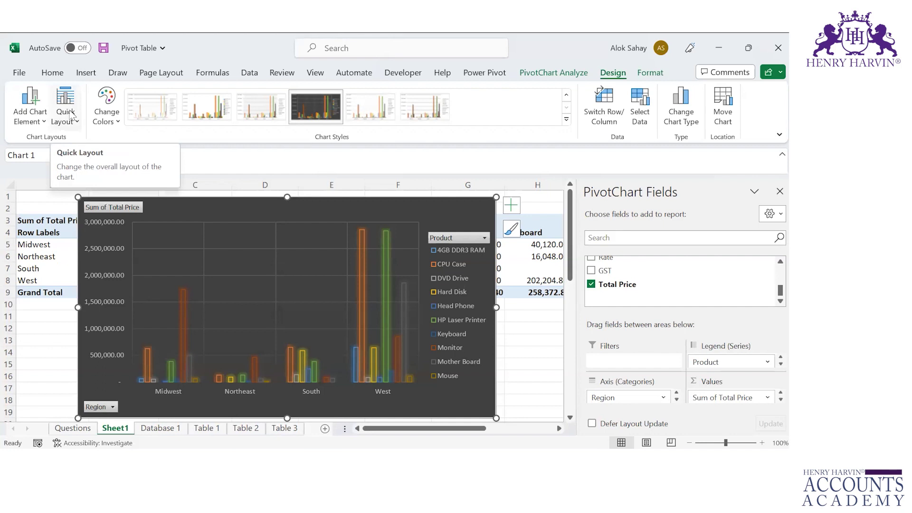
Hide the PivotChart's primary horizontal and primary vertical axes.
click(42, 122)
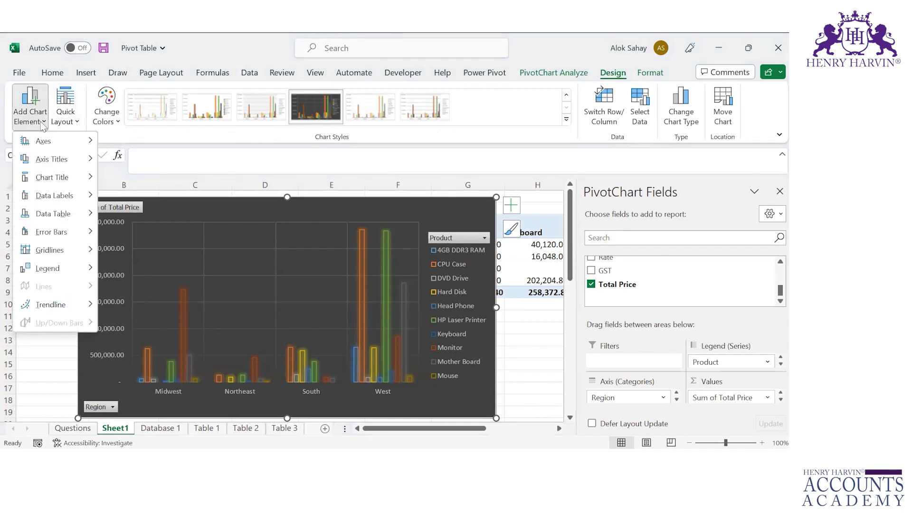
mouse_move(76, 141)
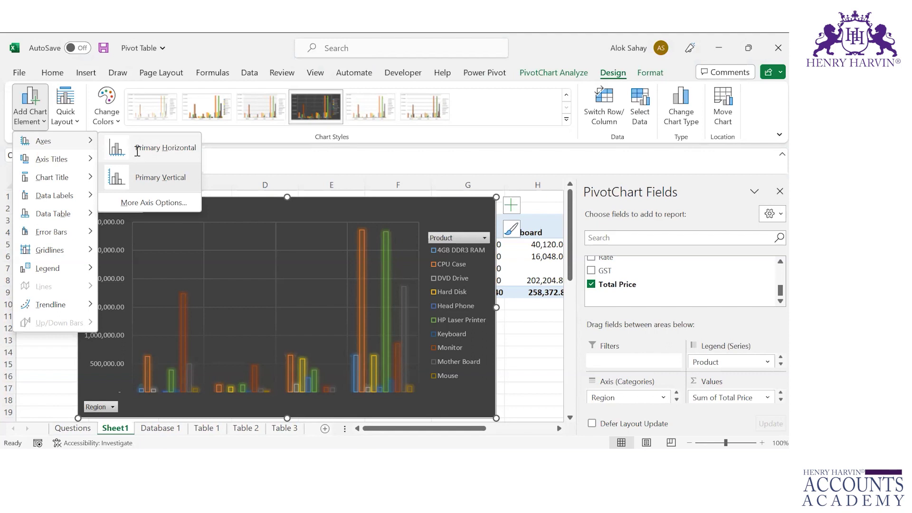
click(135, 153)
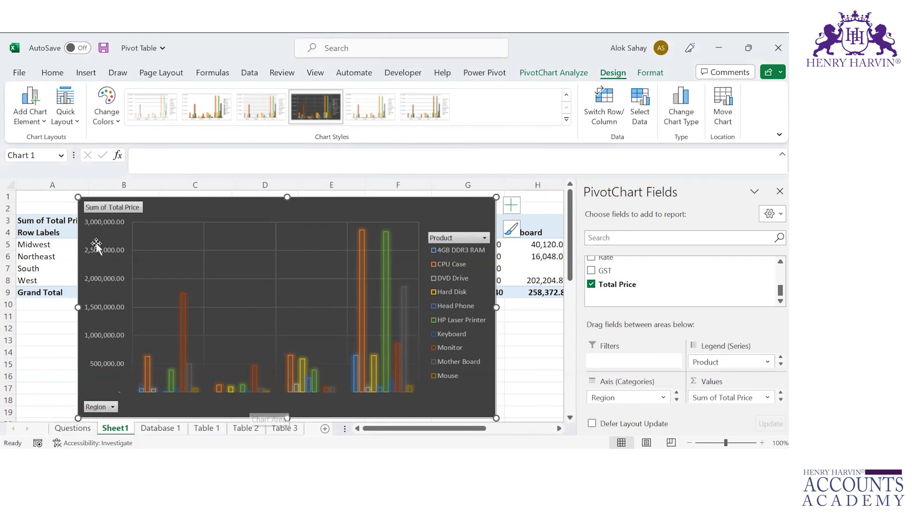
click(30, 104)
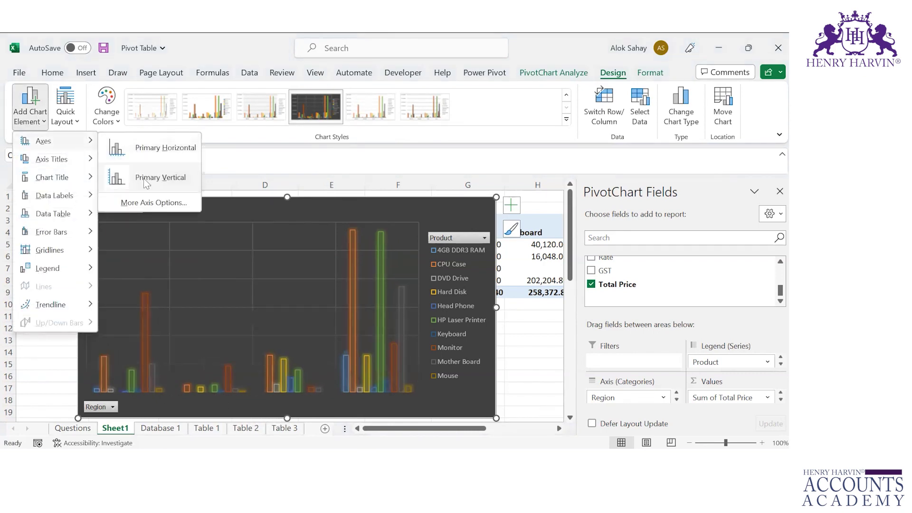
click(152, 178)
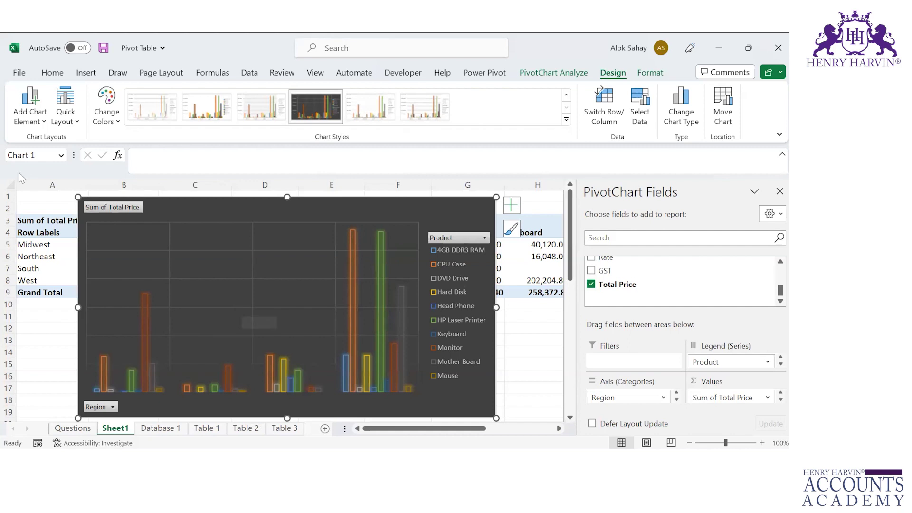
Show the PivotChart's primary horizontal and primary vertical axes again.
click(30, 105)
mouse_move(65, 144)
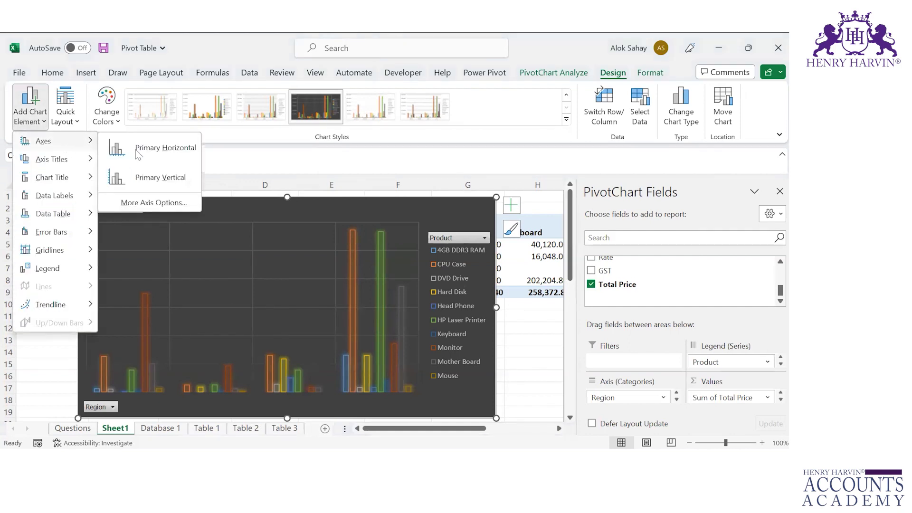
click(135, 151)
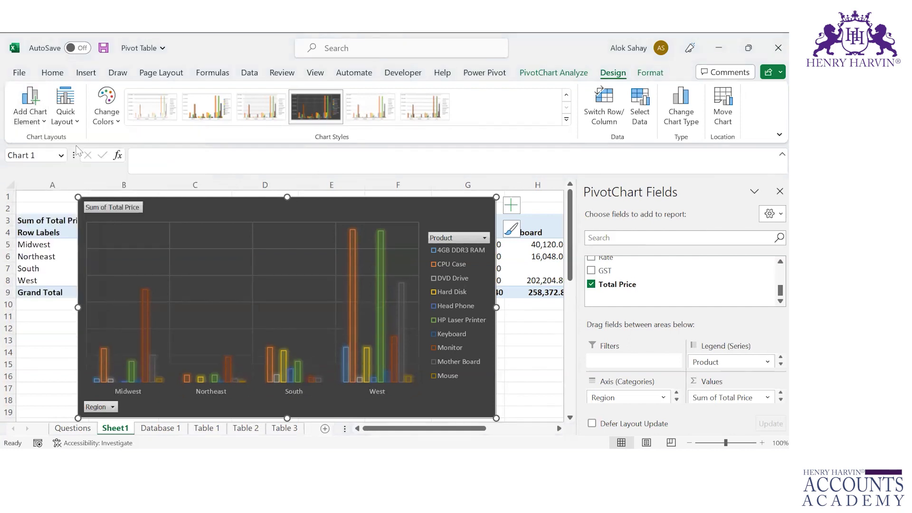
click(41, 113)
mouse_move(64, 141)
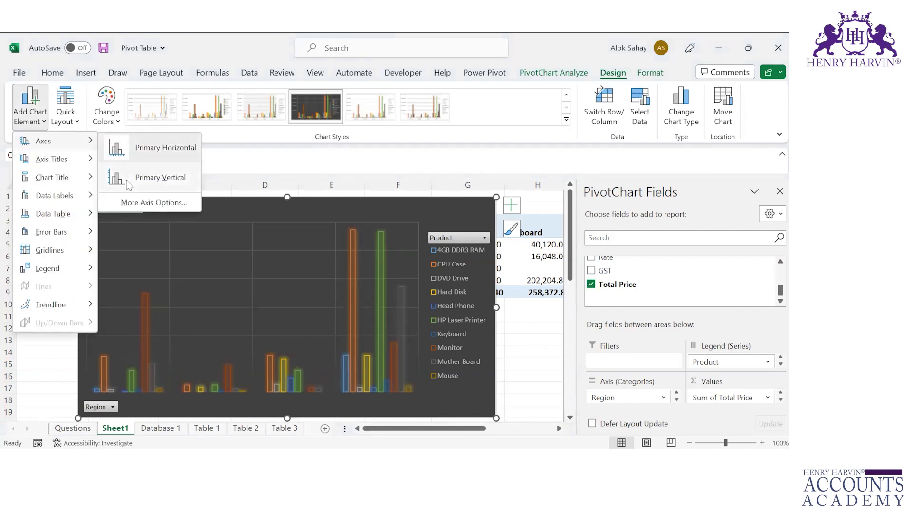
click(128, 184)
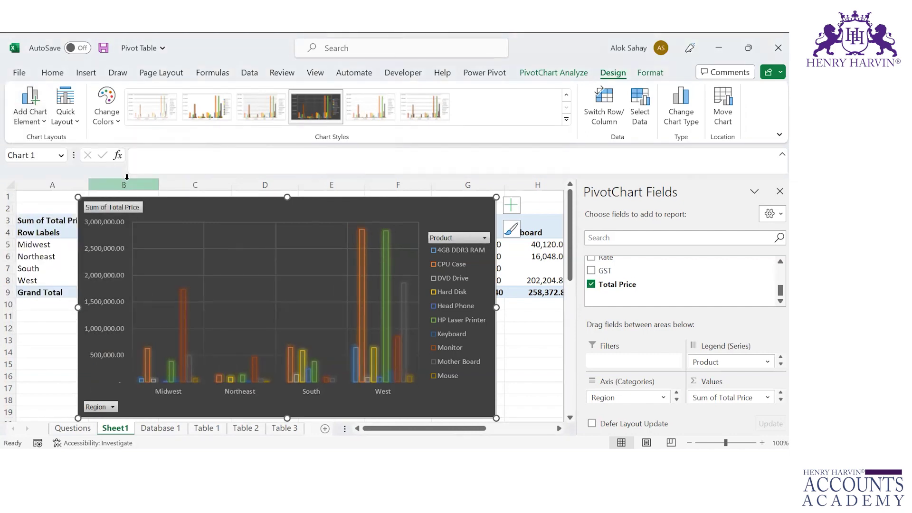
Add a primary horizontal axis title to the PivotChart and change its text to "Regional Area".
click(27, 110)
mouse_move(72, 163)
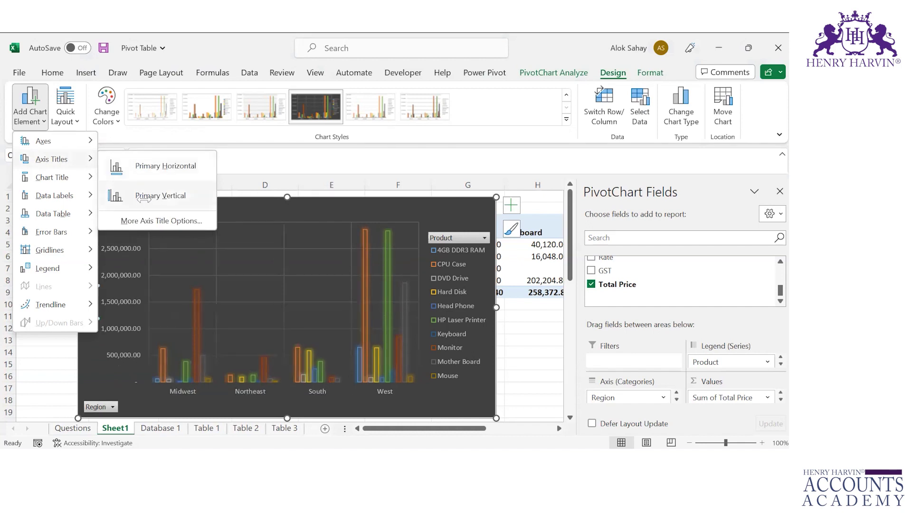
click(149, 172)
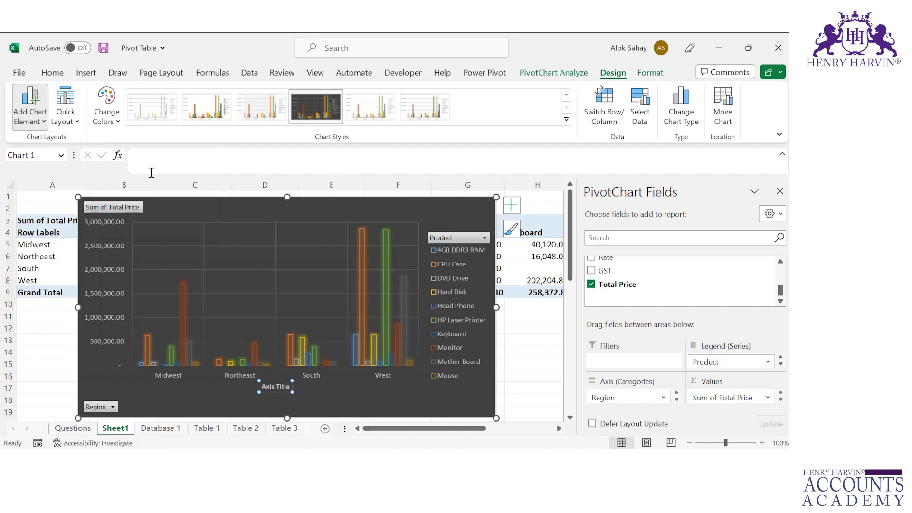
double_click(282, 386)
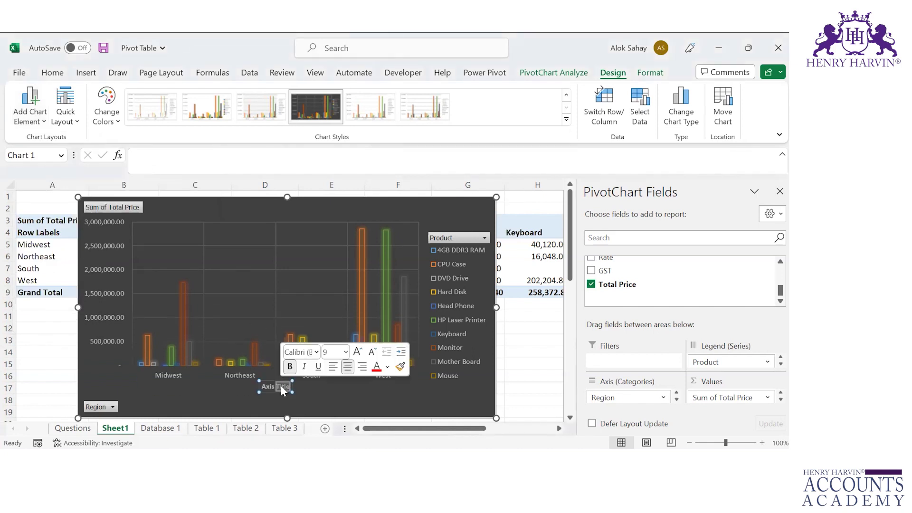
key(BackSpace)
key(BackSpace)
key(BackSpace)
key(BackSpace)
key(BackSpace)
key(BackSpace)
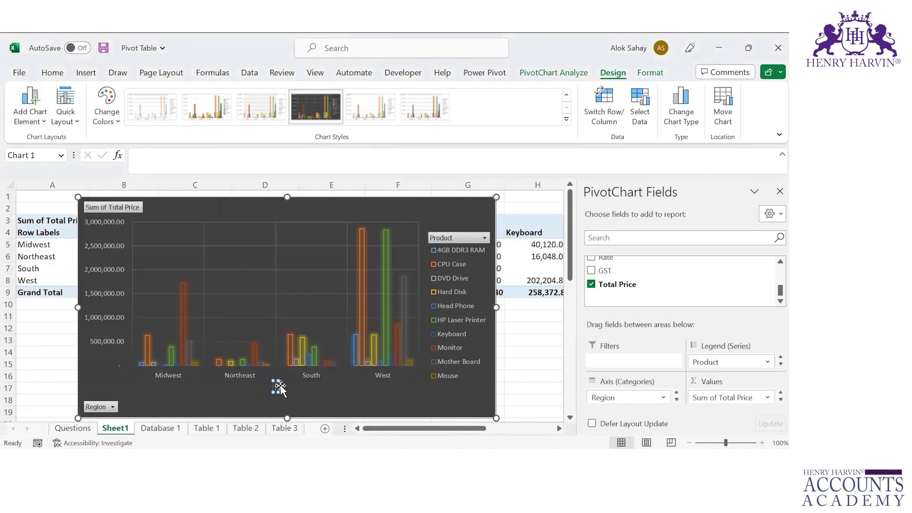
text(Region)
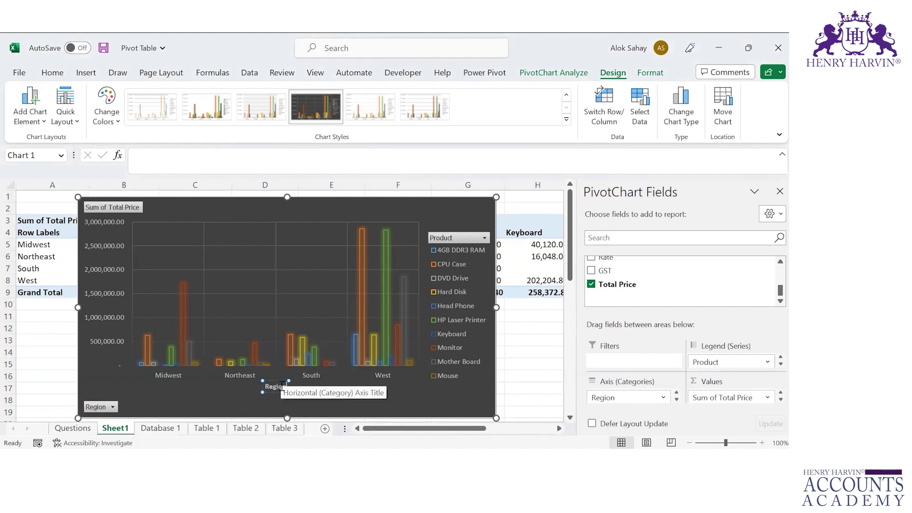
text(s)
text(l Area)
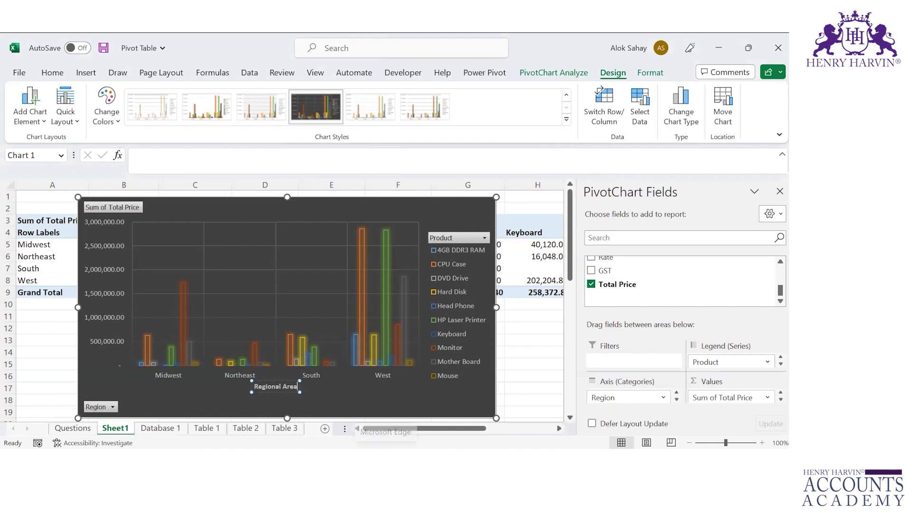
click(357, 254)
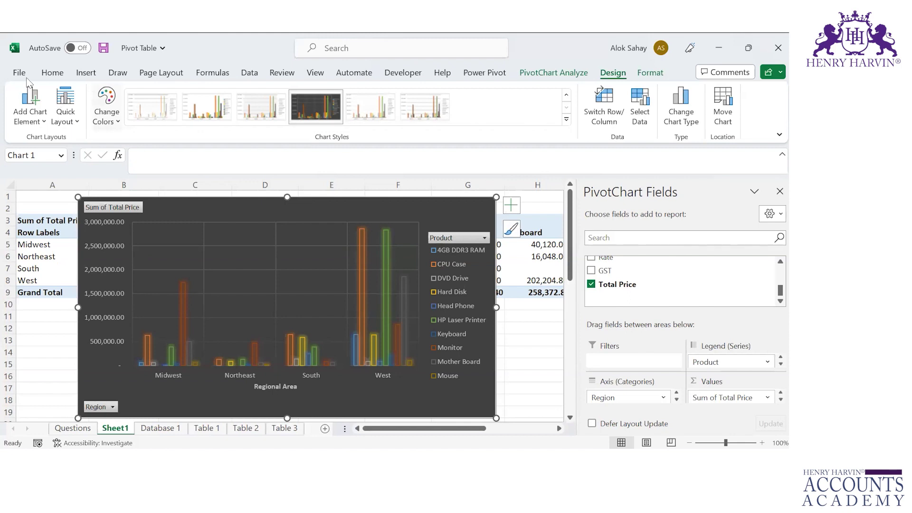
Remove the primary horizontal axis title from the PivotChart.
click(30, 114)
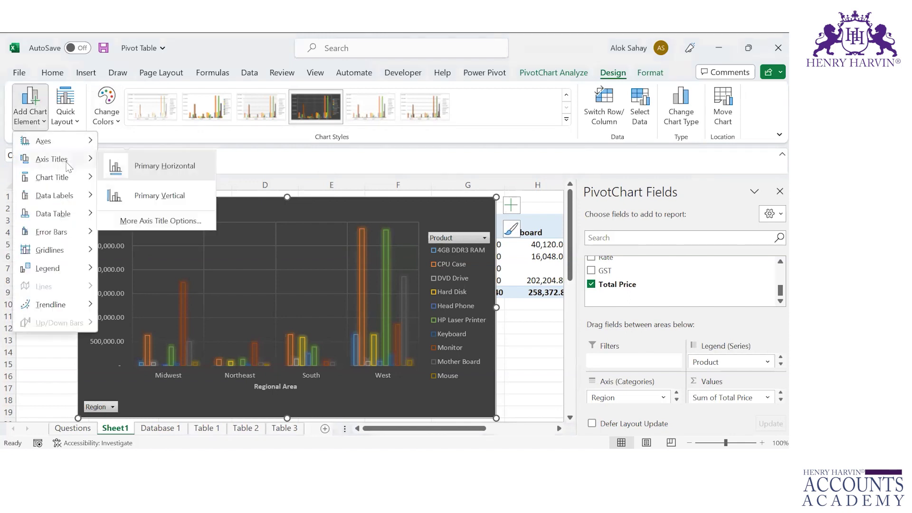
click(127, 167)
Add a Linear Forecast trendline to the PivotChart's HP Laser Printer series.
click(38, 119)
mouse_move(64, 178)
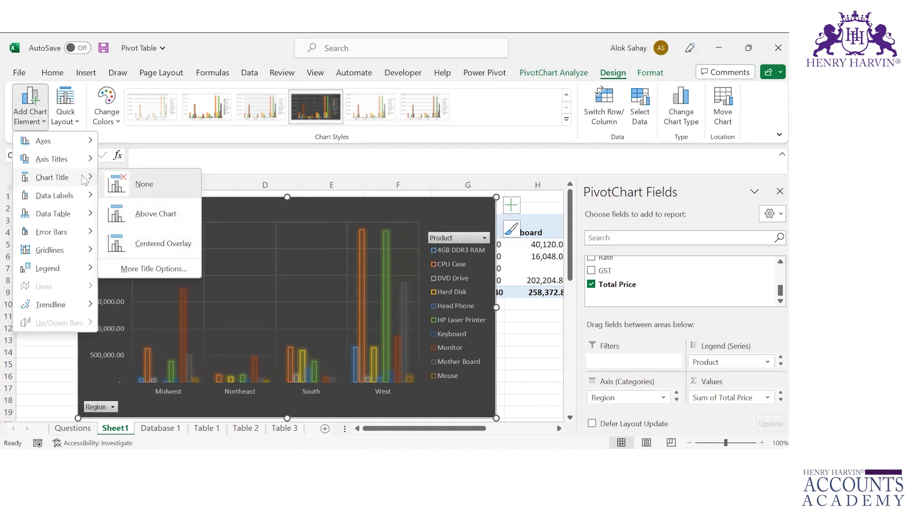
mouse_move(89, 202)
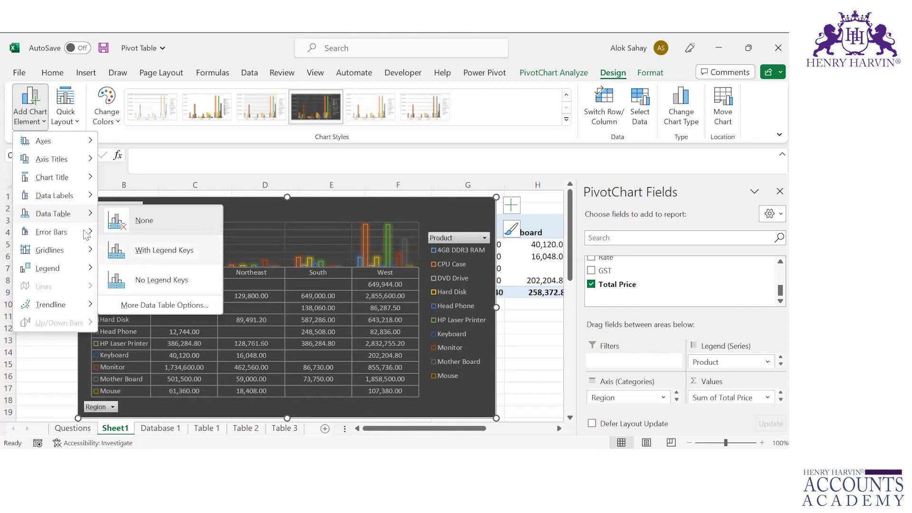
mouse_move(85, 231)
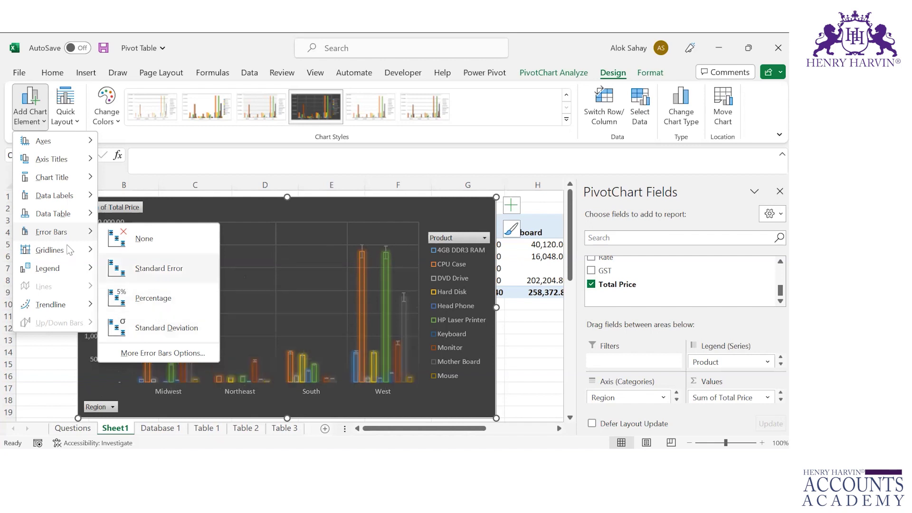
mouse_move(65, 246)
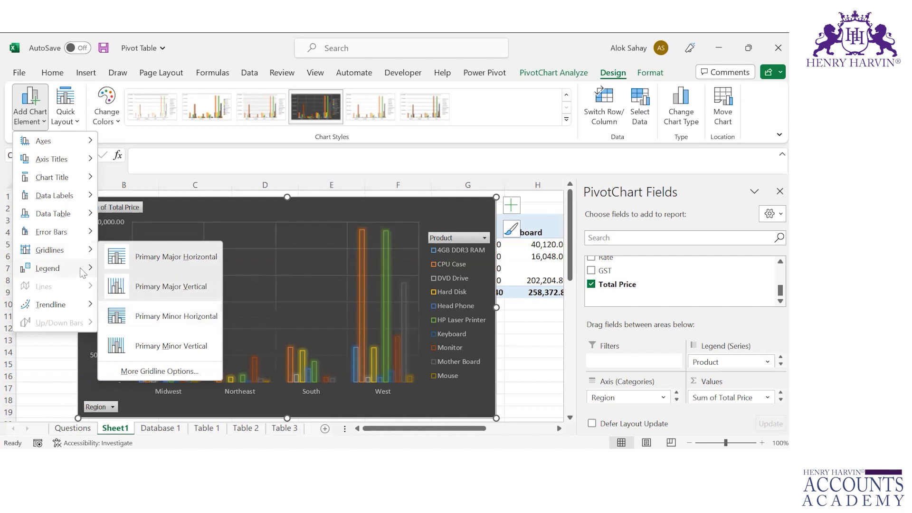
mouse_move(83, 268)
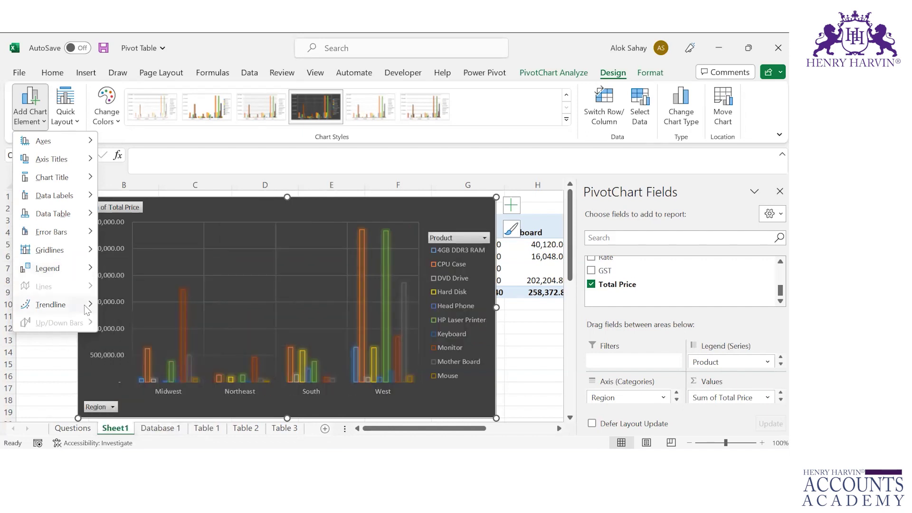
mouse_move(84, 305)
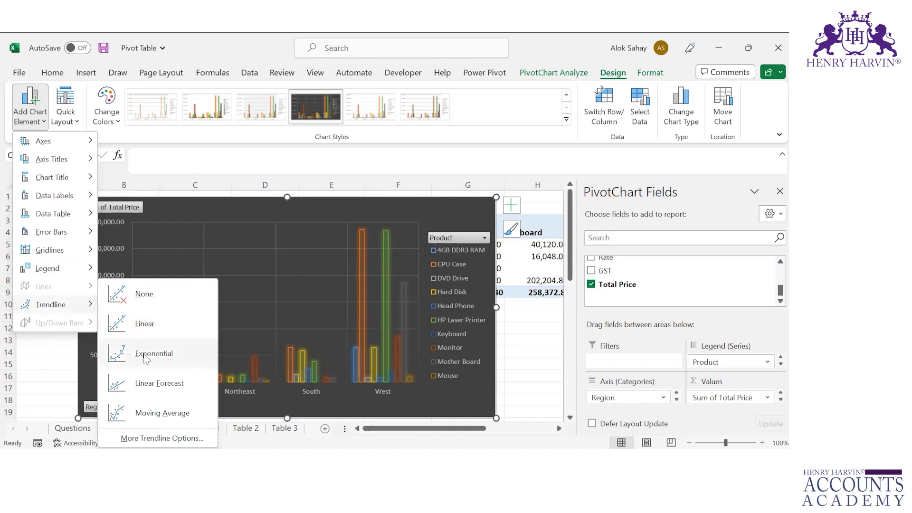
click(145, 386)
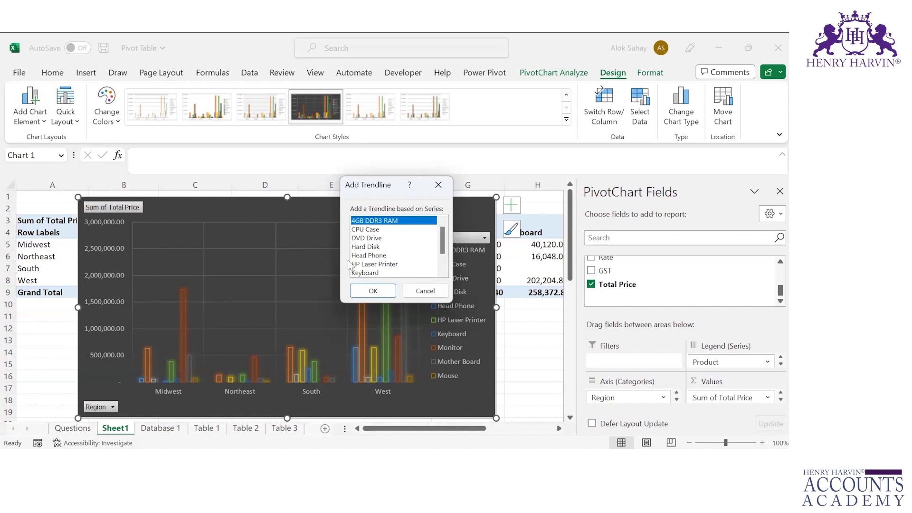
click(373, 238)
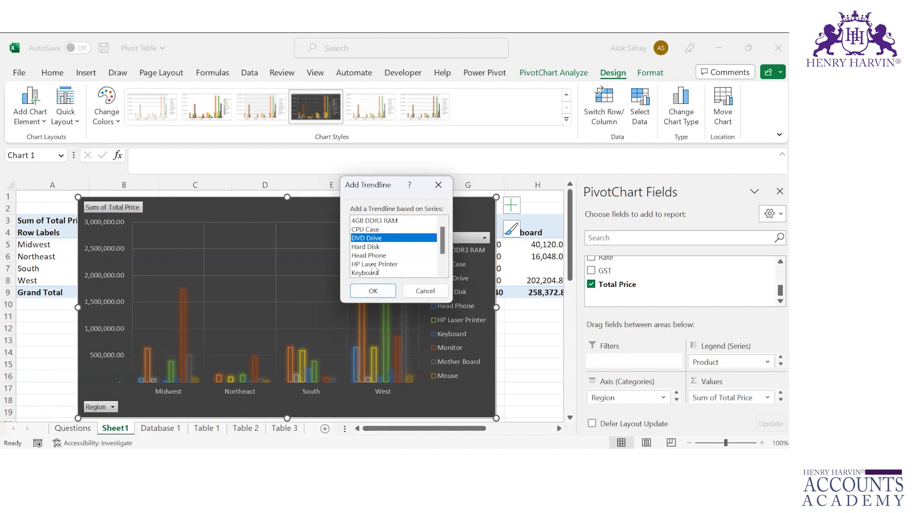
click(373, 265)
click(372, 290)
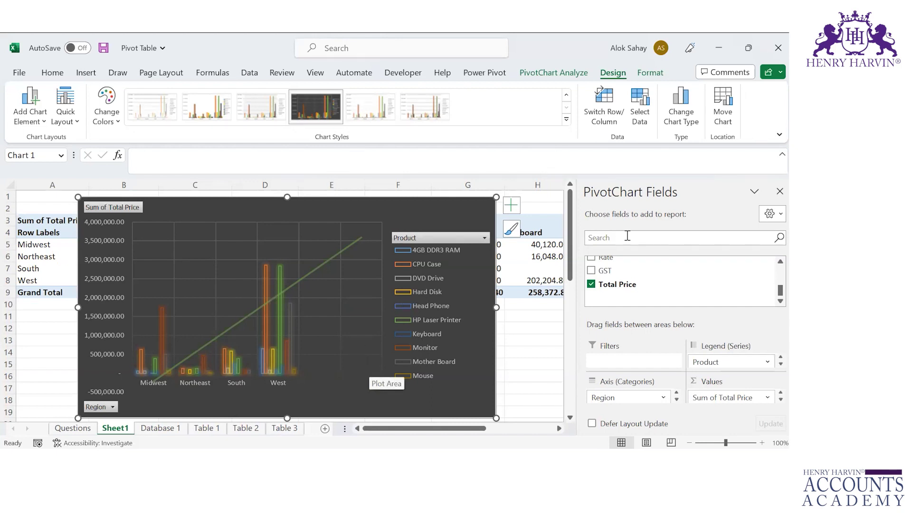
Switch the PivotChart's rows and columns, uncover the PivotTable by moving the chart aside, and switch them back.
click(597, 102)
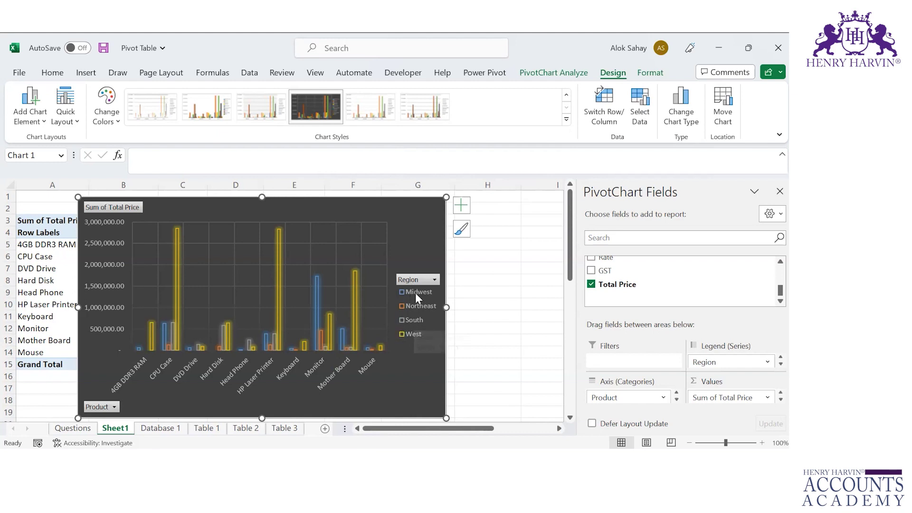
drag(340, 210, 520, 253)
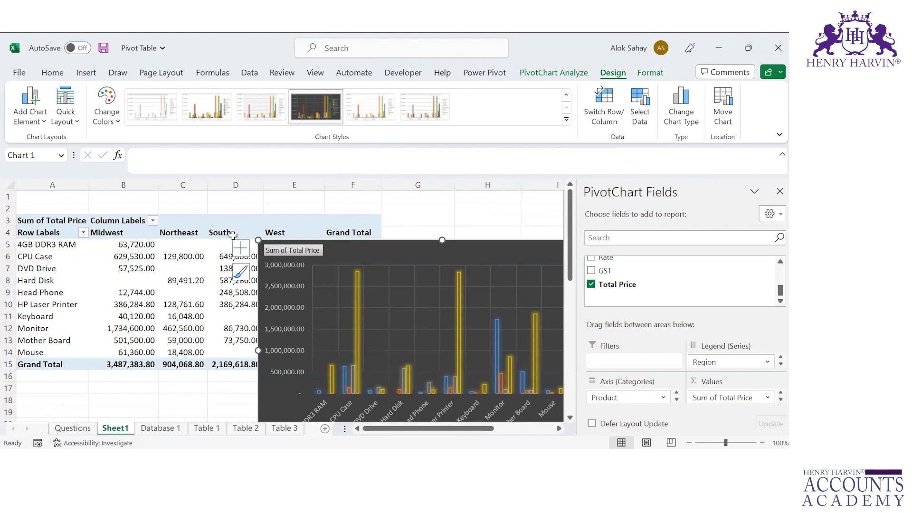
click(612, 118)
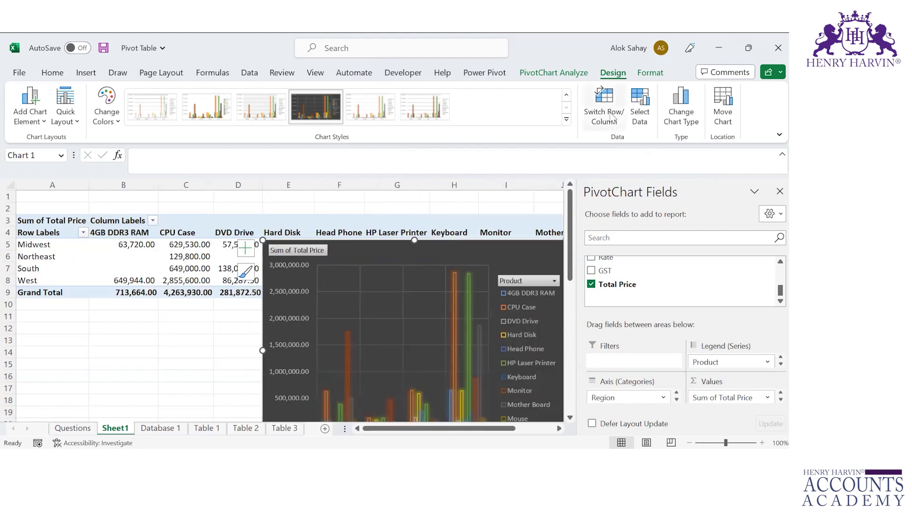
Examine the PivotTable's region rows and product column headings in the restored layout.
click(12, 244)
click(13, 261)
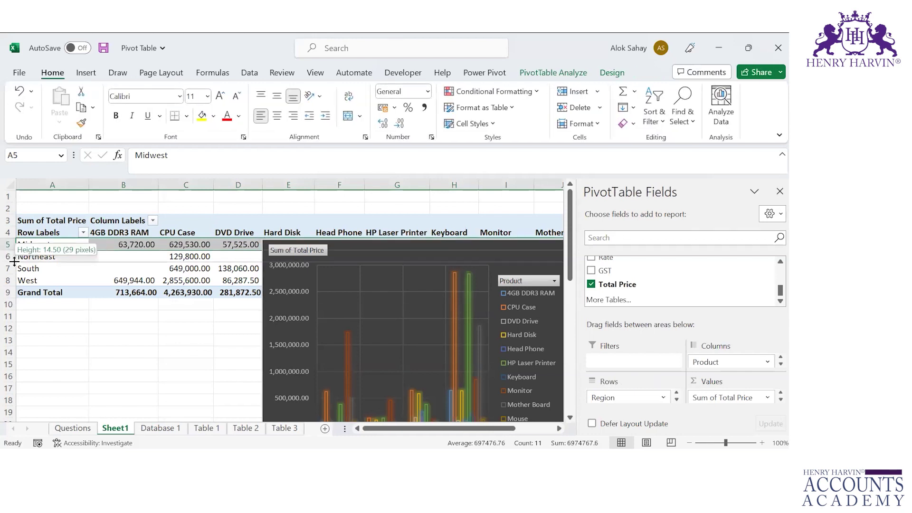
click(5, 260)
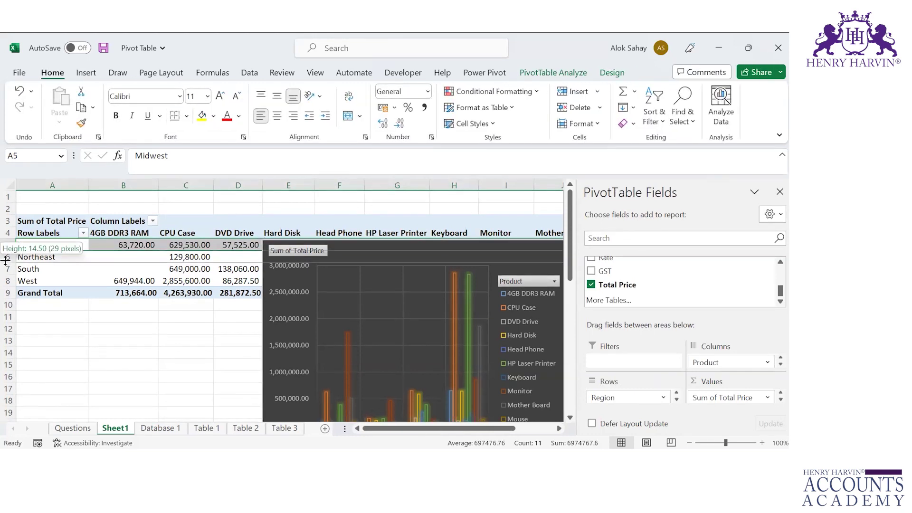
click(132, 234)
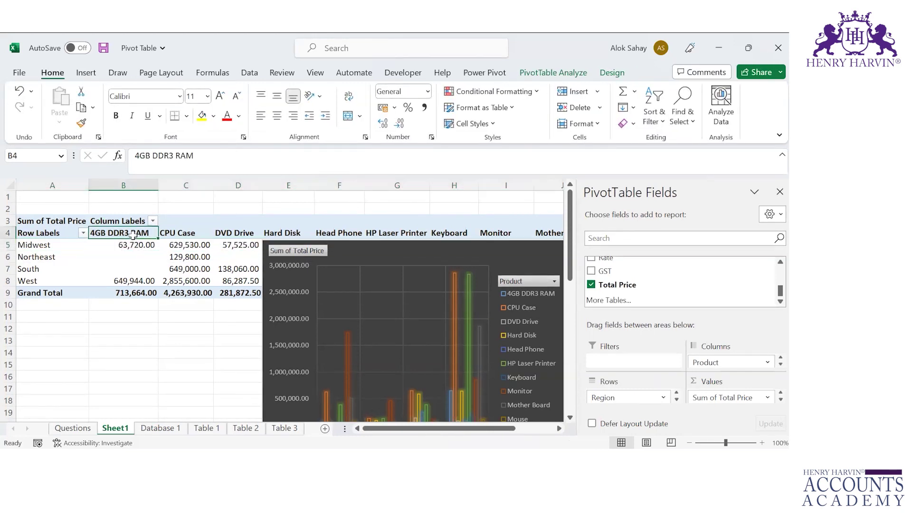
click(551, 75)
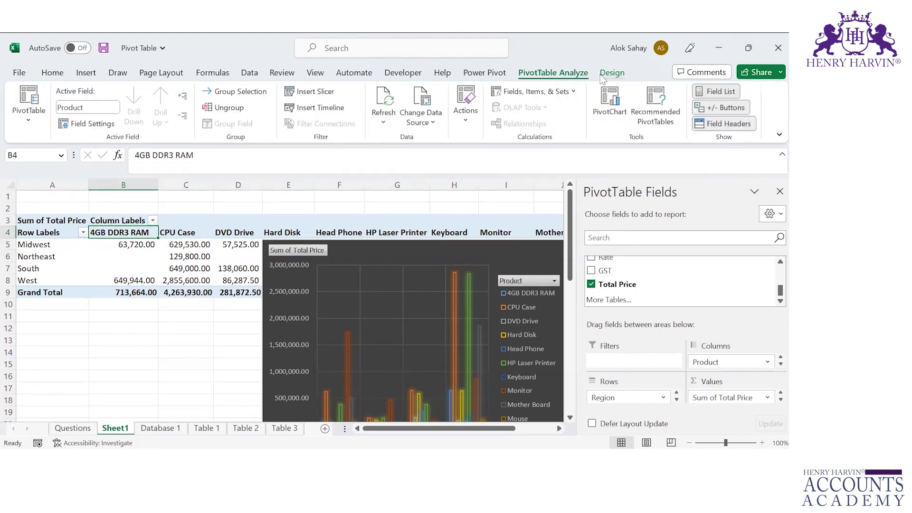
Switch the PivotChart to products on the axis and regions in the legend, and move the chart back beside the row labels.
click(431, 285)
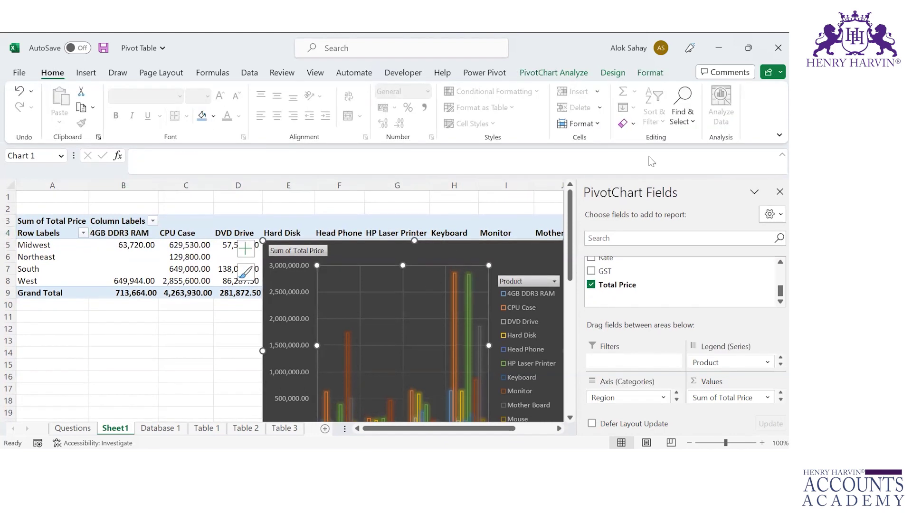
click(612, 72)
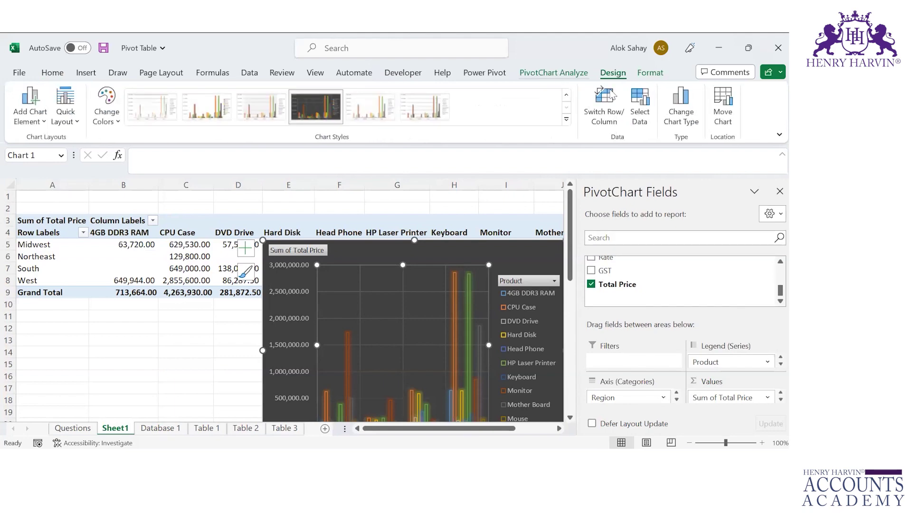
click(614, 97)
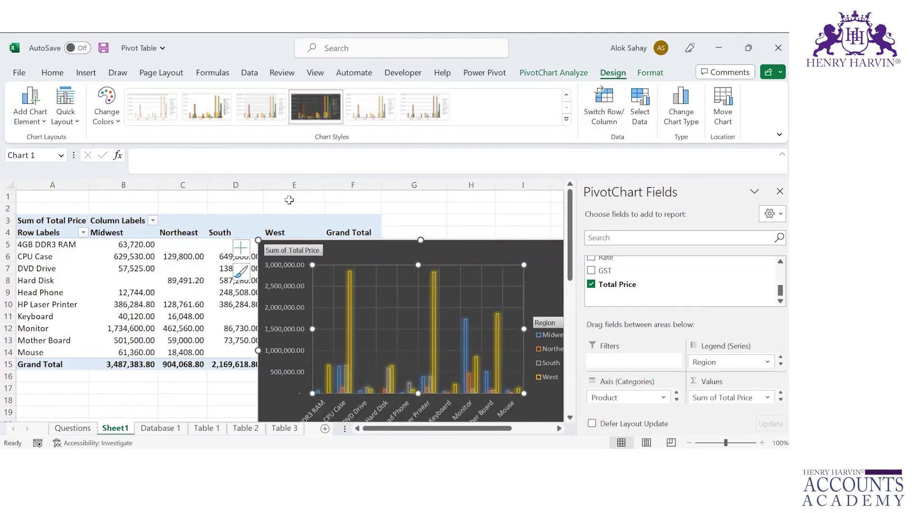
drag(315, 238, 209, 167)
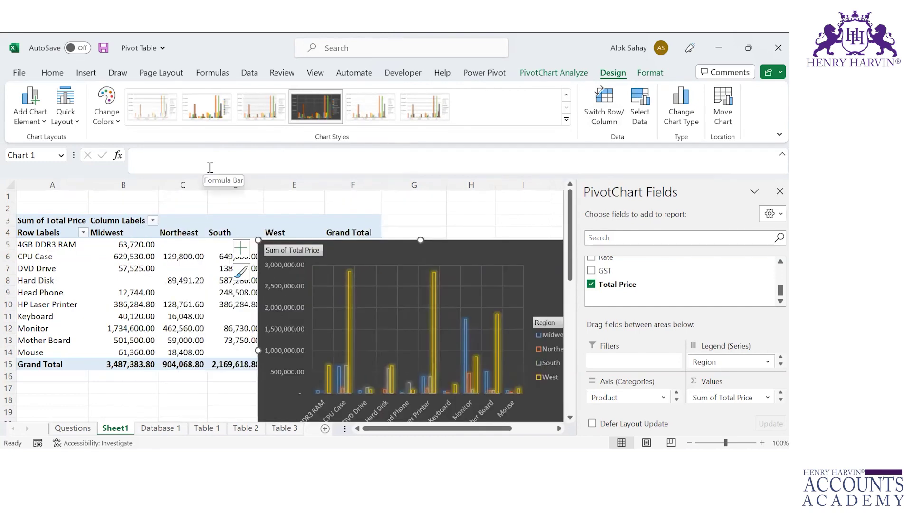
drag(347, 240, 228, 210)
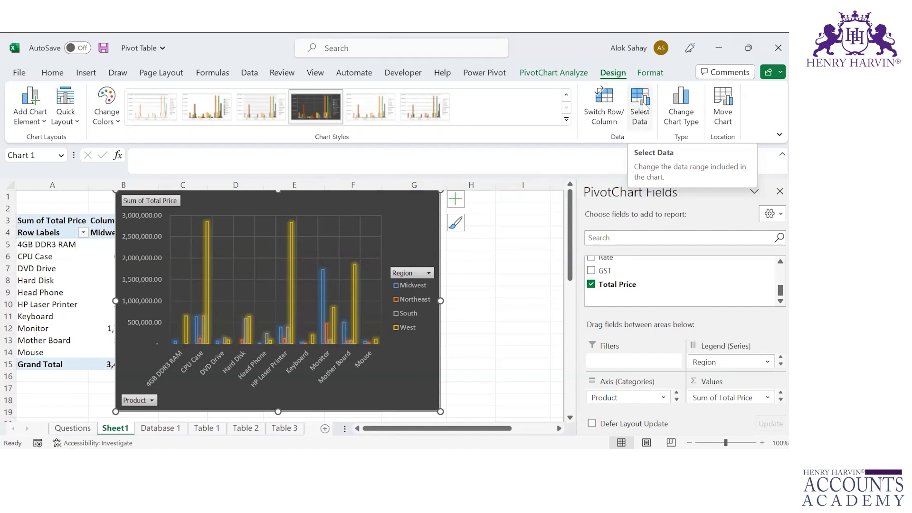
Change the PivotChart's type to Area after previewing the Line, Pie and Bar types.
click(674, 113)
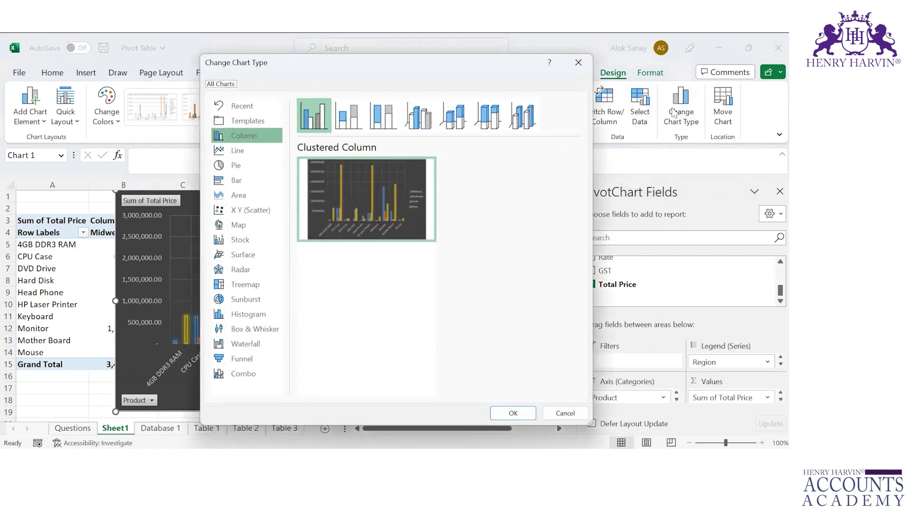
click(232, 153)
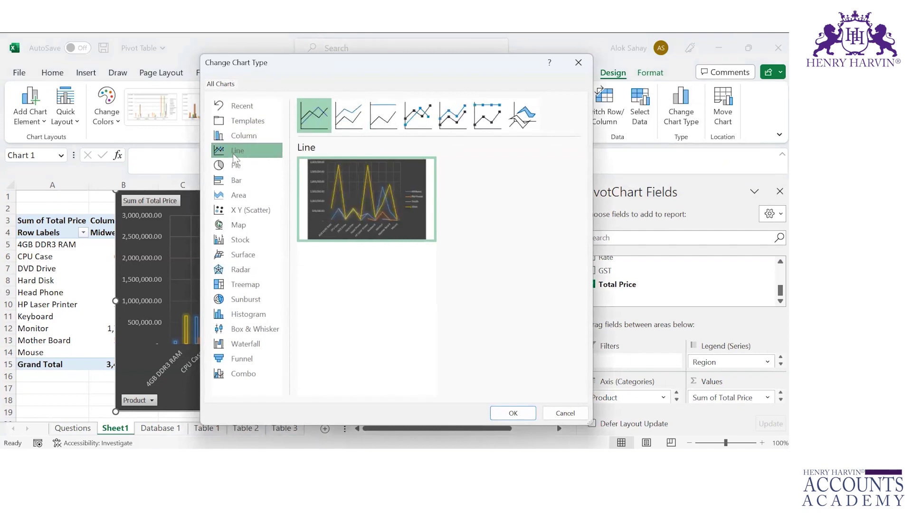
click(235, 166)
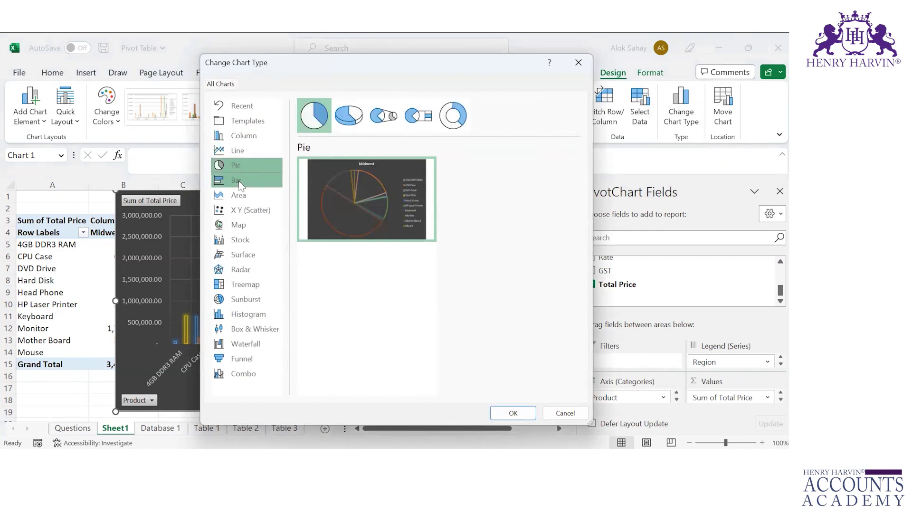
click(239, 181)
click(242, 199)
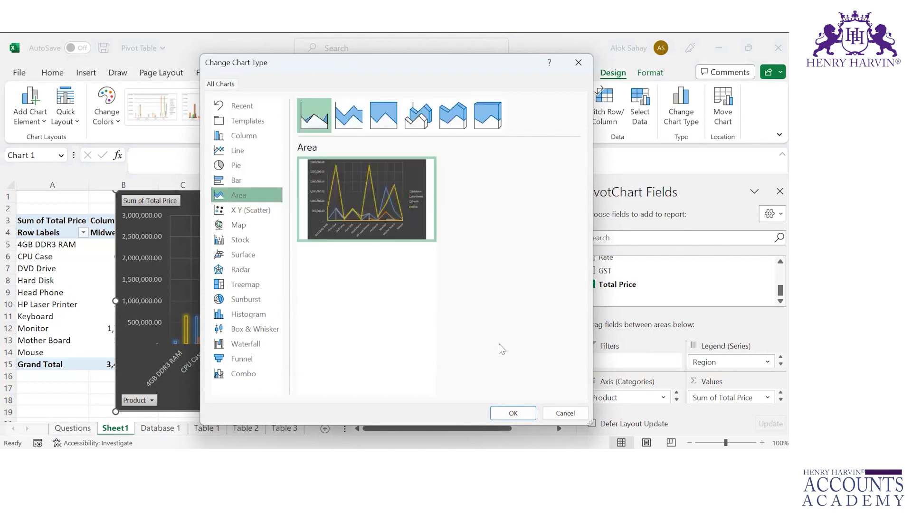
click(505, 418)
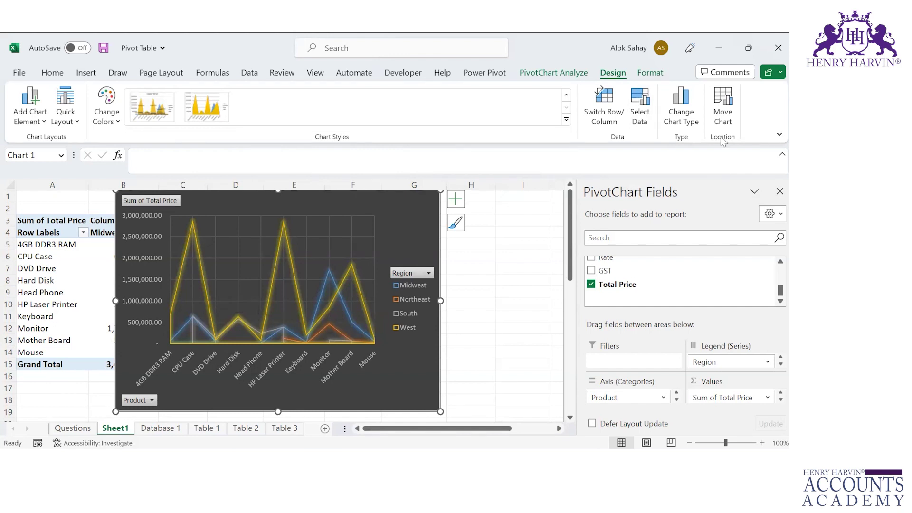
Move the PivotChart as an object to the Table 1 sheet and deselect it.
click(723, 115)
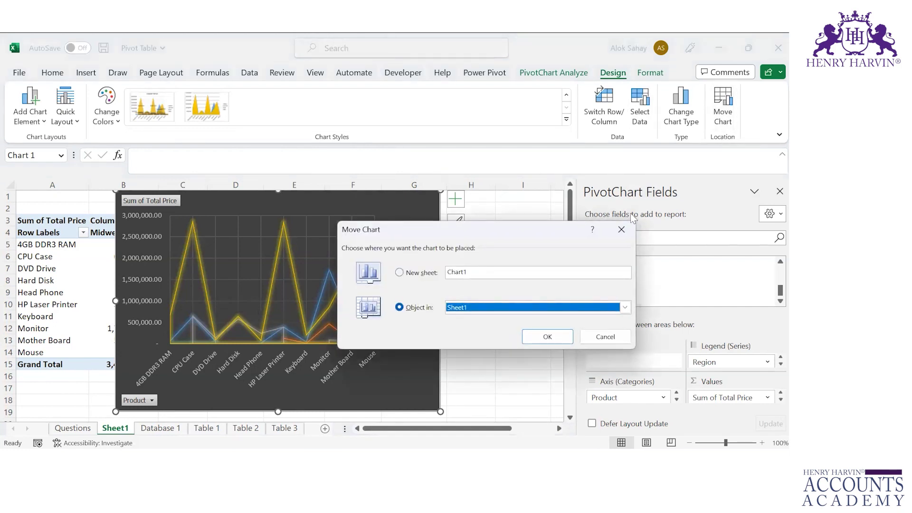
click(625, 307)
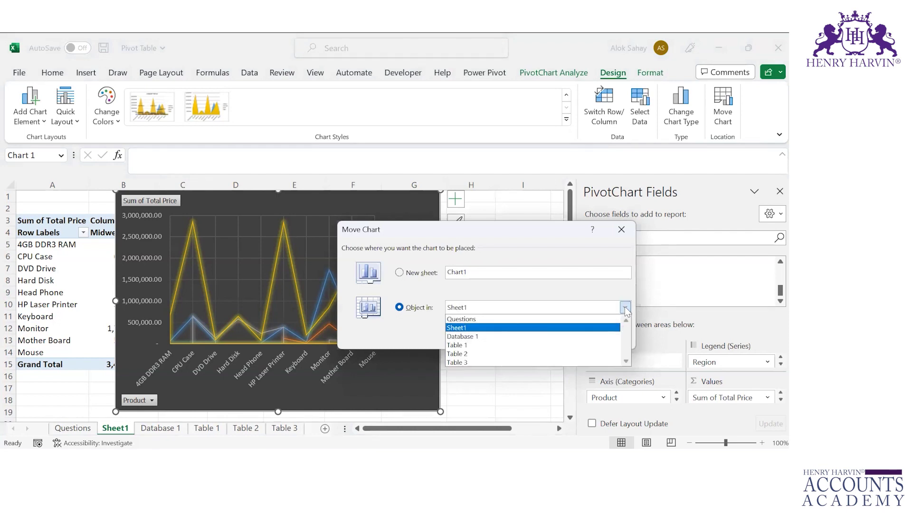
click(540, 346)
click(541, 337)
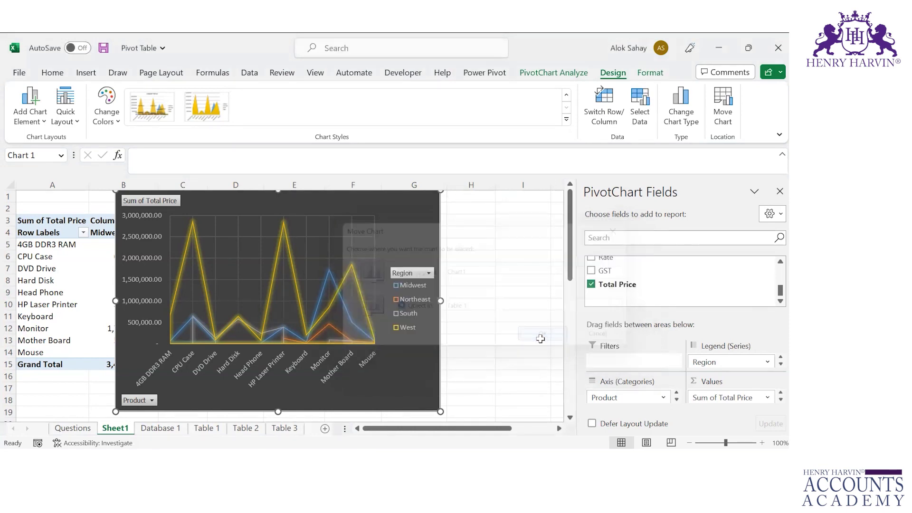
click(508, 315)
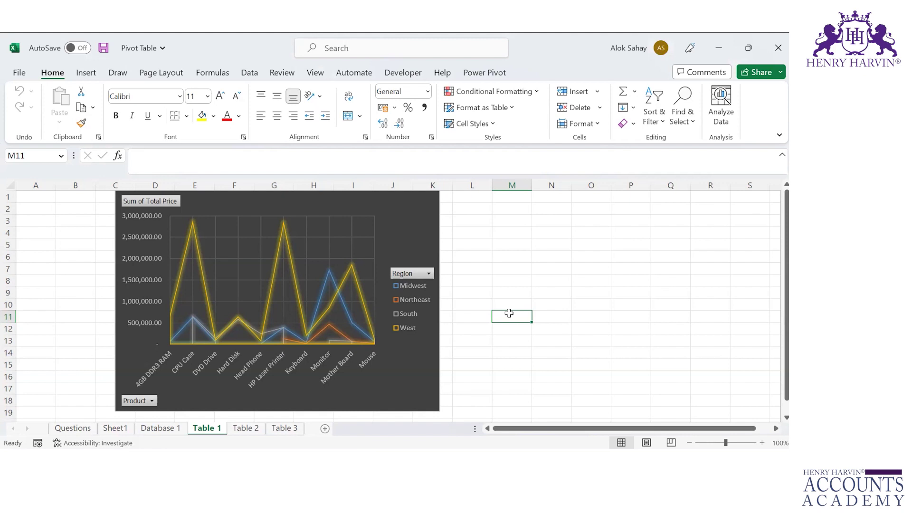
Examine the analysis, design and formatting options available for the moved PivotChart, including its data source and clear choices.
click(418, 233)
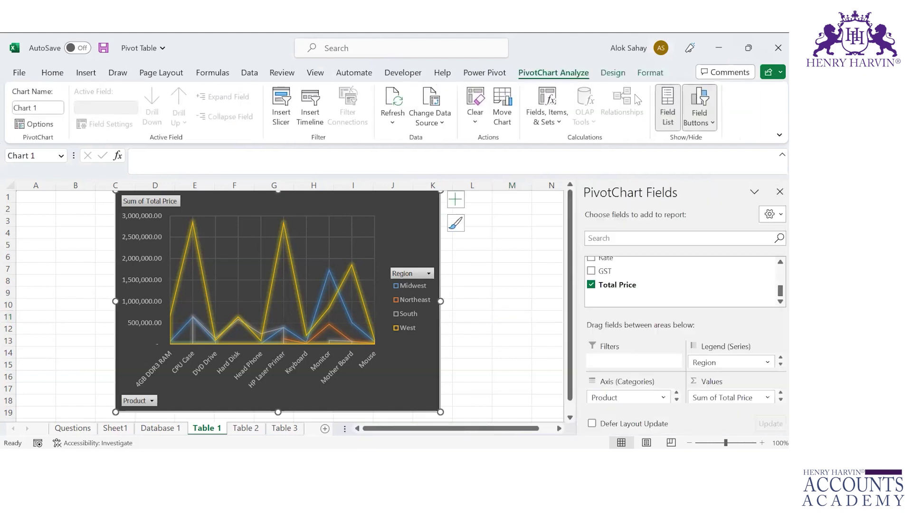
click(649, 73)
click(612, 72)
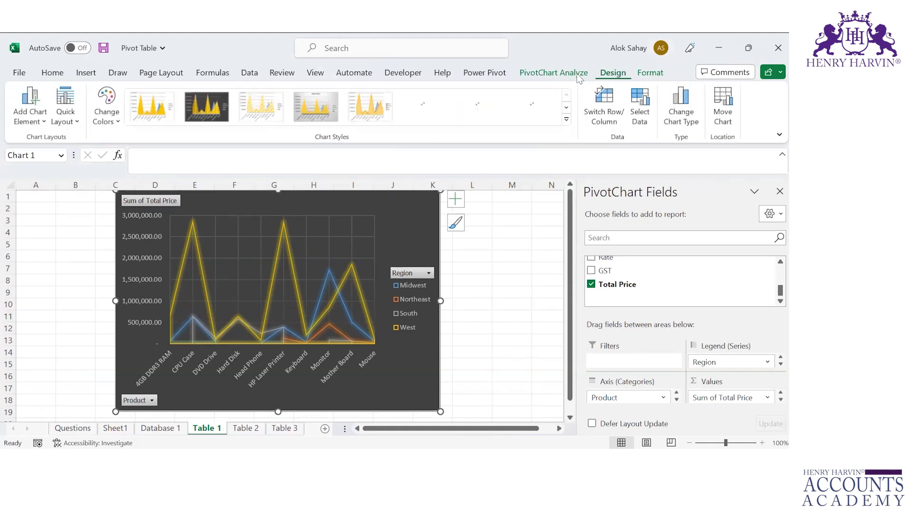
click(552, 73)
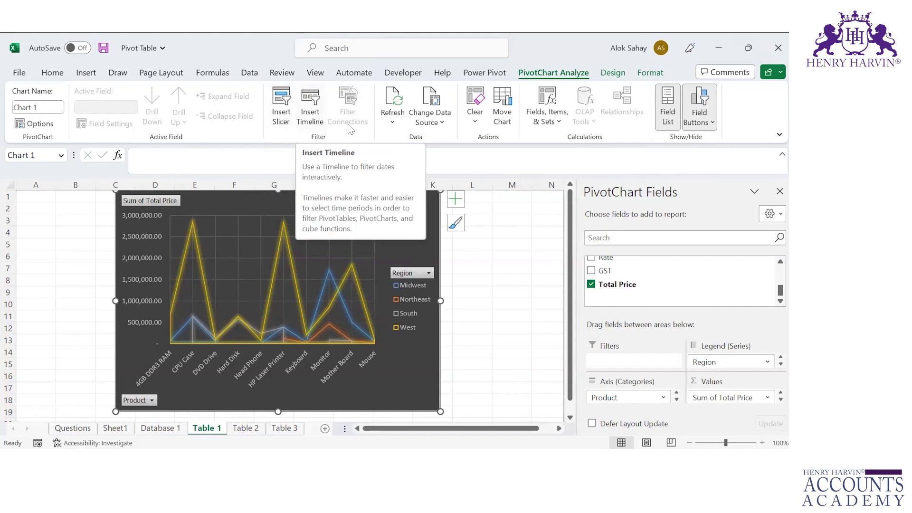
click(446, 121)
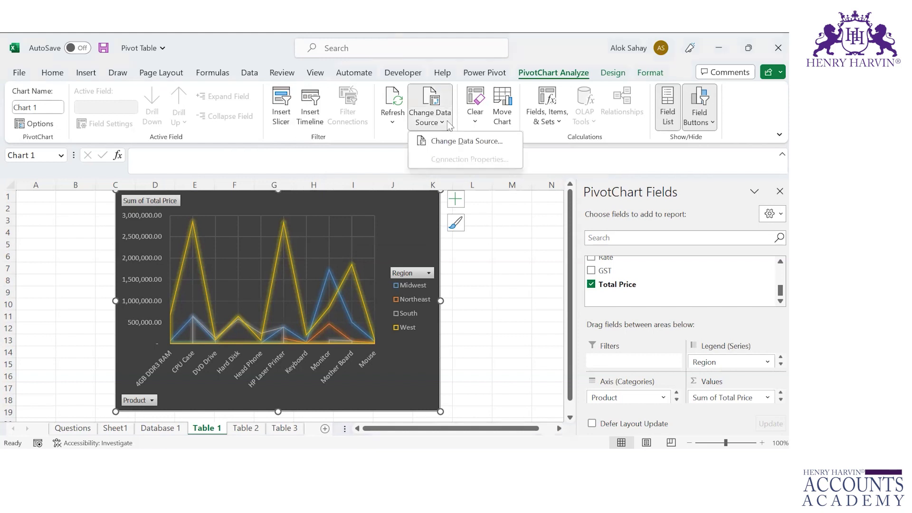
click(474, 122)
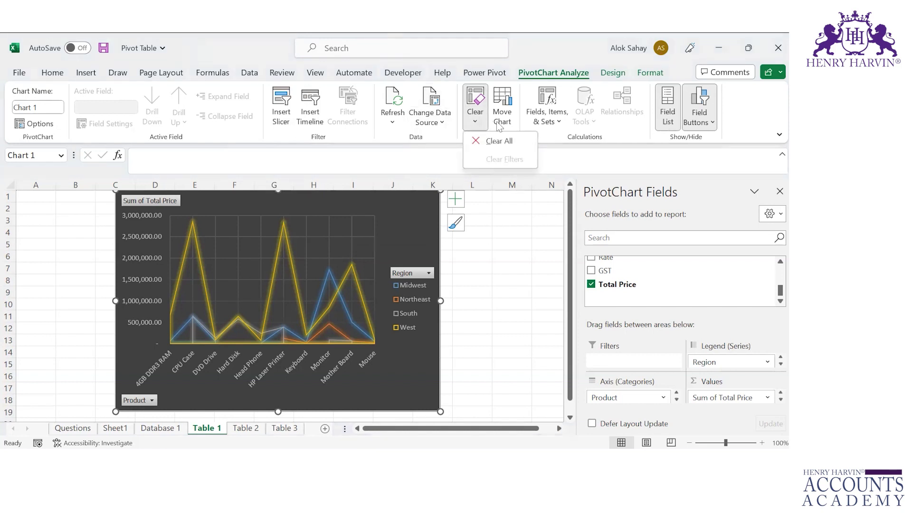
click(560, 142)
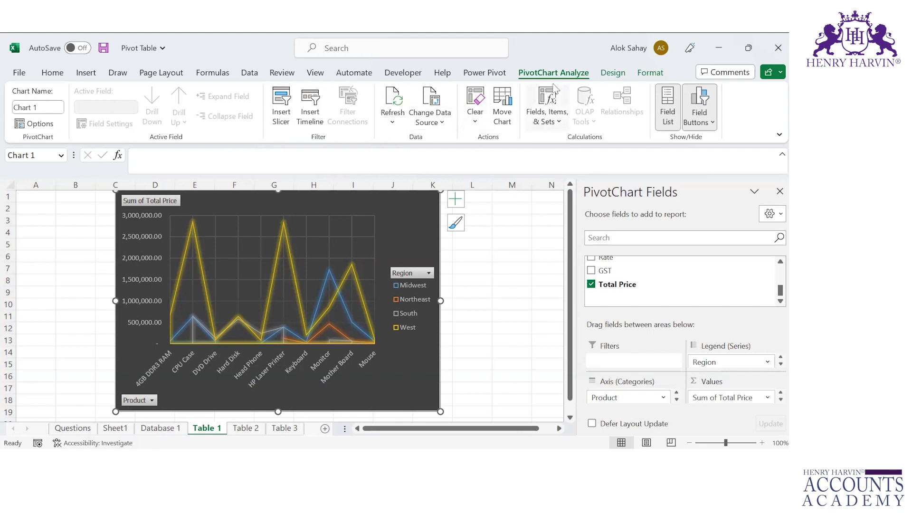
click(612, 73)
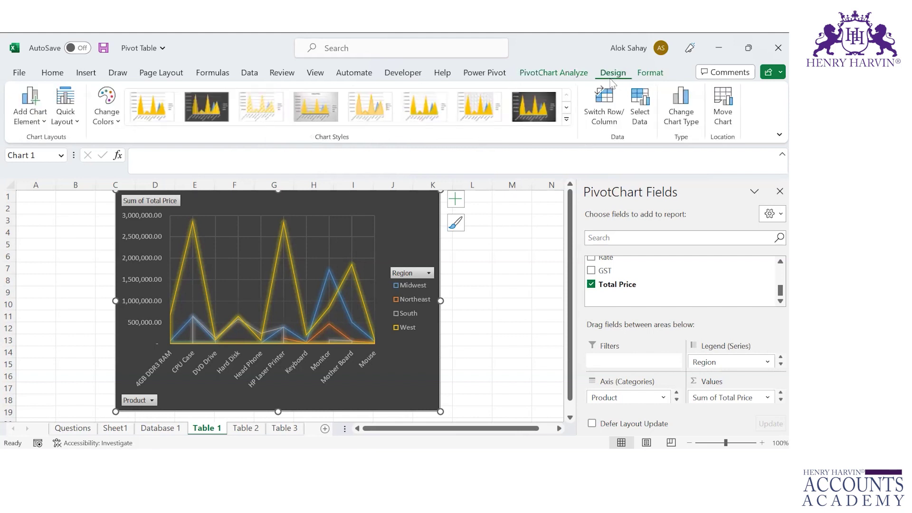
click(648, 74)
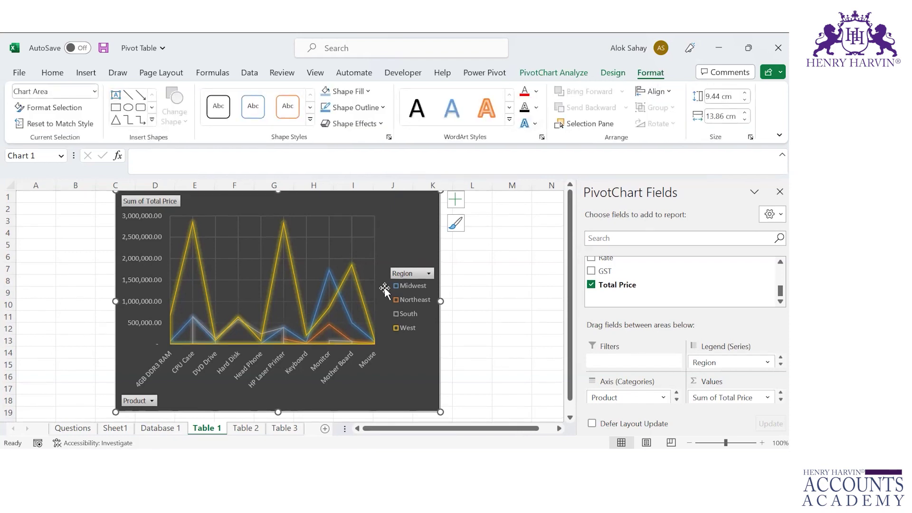